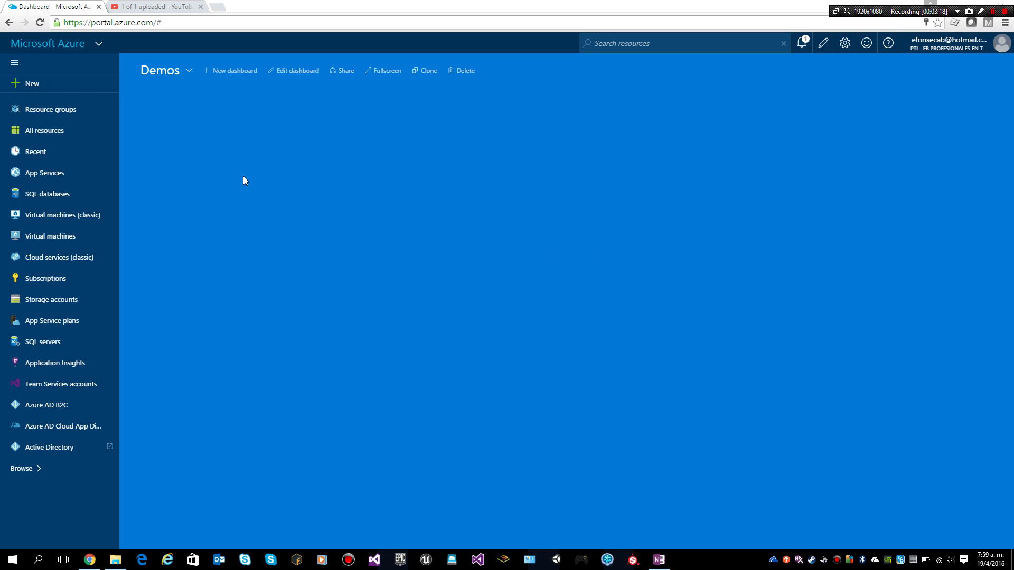
Search the full Azure Marketplace for 'Visual Studio 2015' virtual machine images
{"action": "left_click", "coordinate": [36, 87]}
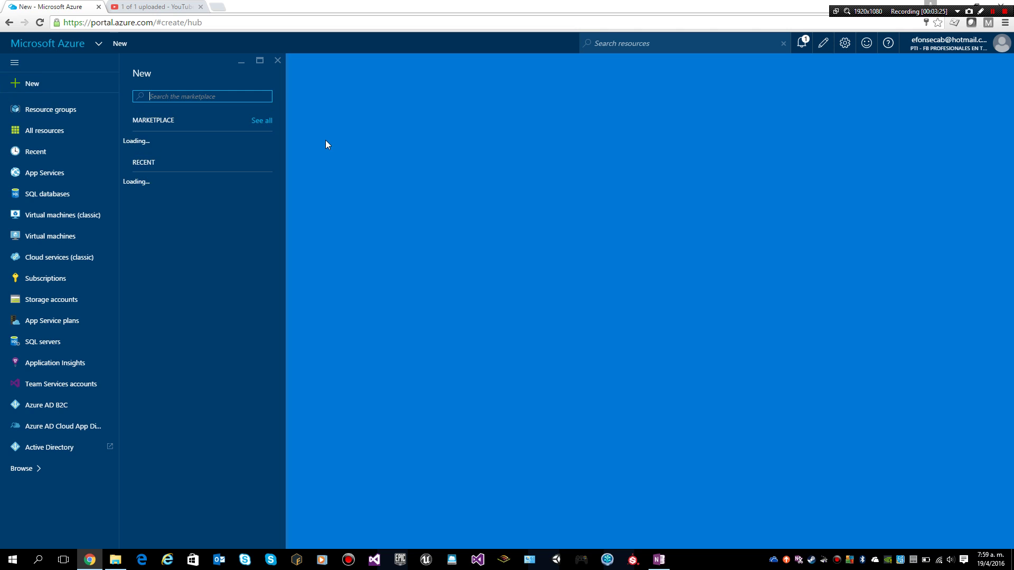
{"action": "left_click", "coordinate": [271, 122]}
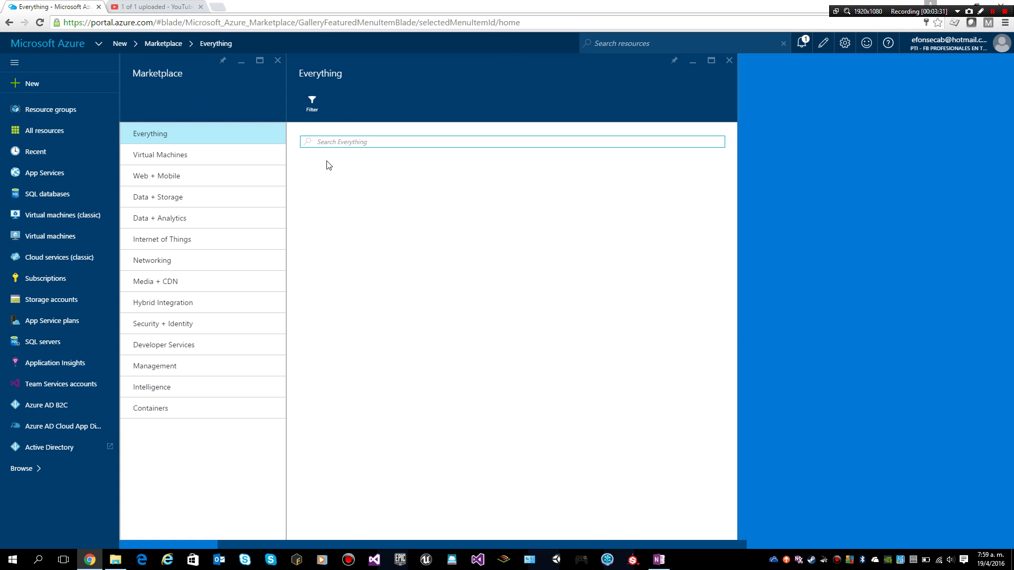
{"action": "type", "text": "Viu"}
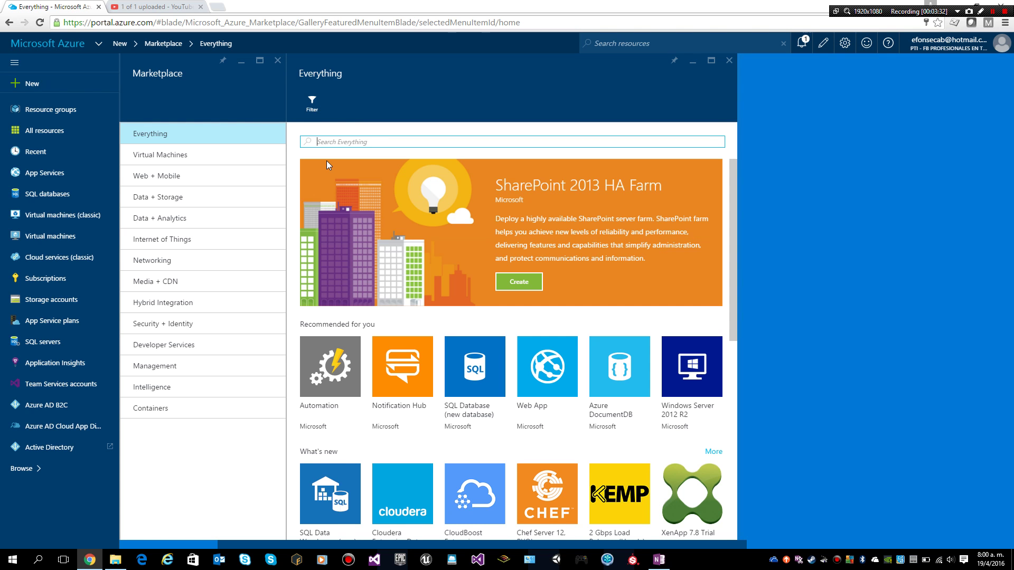
{"action": "type", "text": "Visual Studio"}
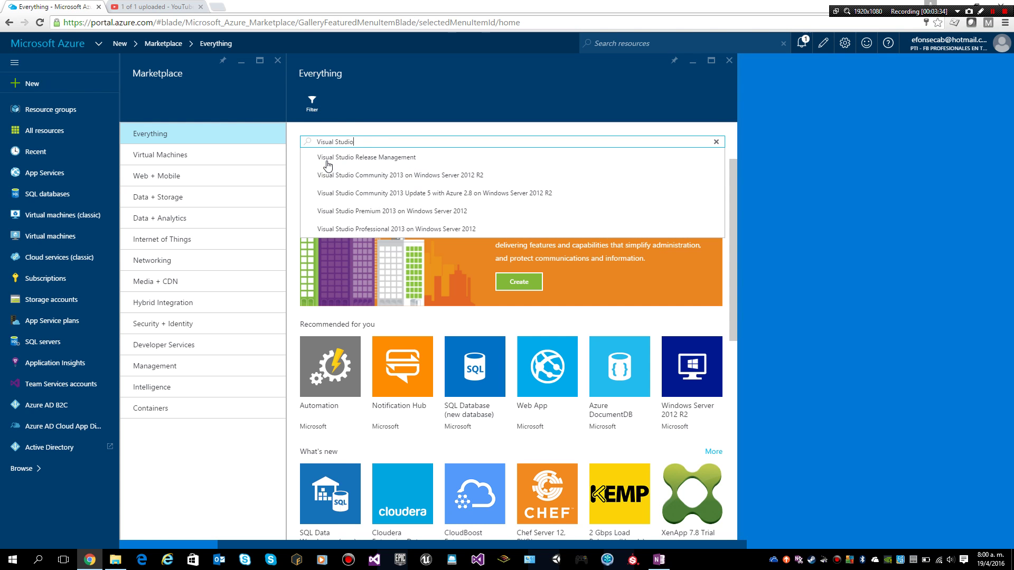
{"action": "key", "text": "Return"}
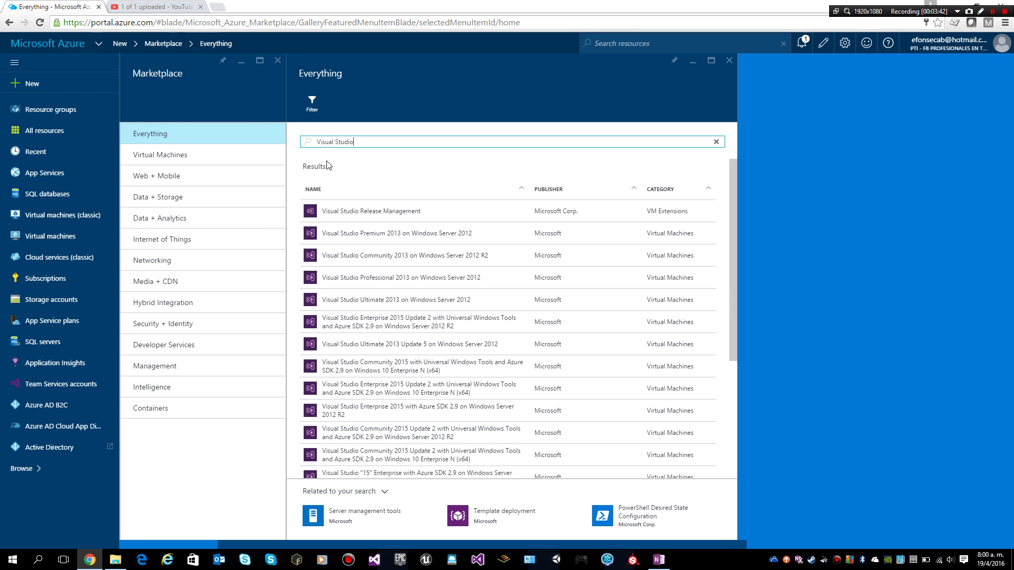
{"action": "type", "text": "2015"}
{"action": "key", "text": "Return"}
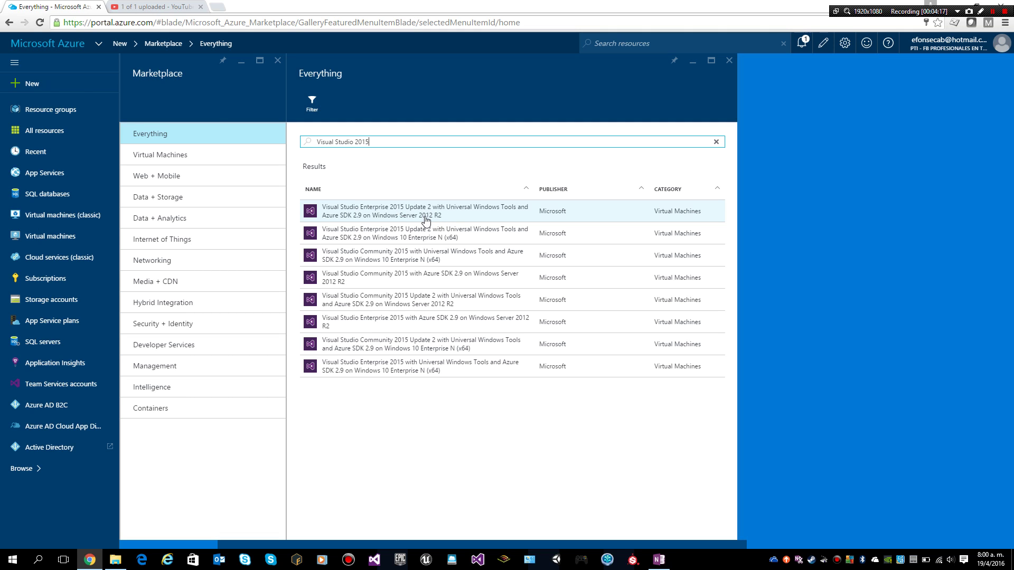
Start a VM from the Visual Studio Enterprise 2015 Update 2 image using Resource Manager deployment
{"action": "left_click", "coordinate": [426, 220]}
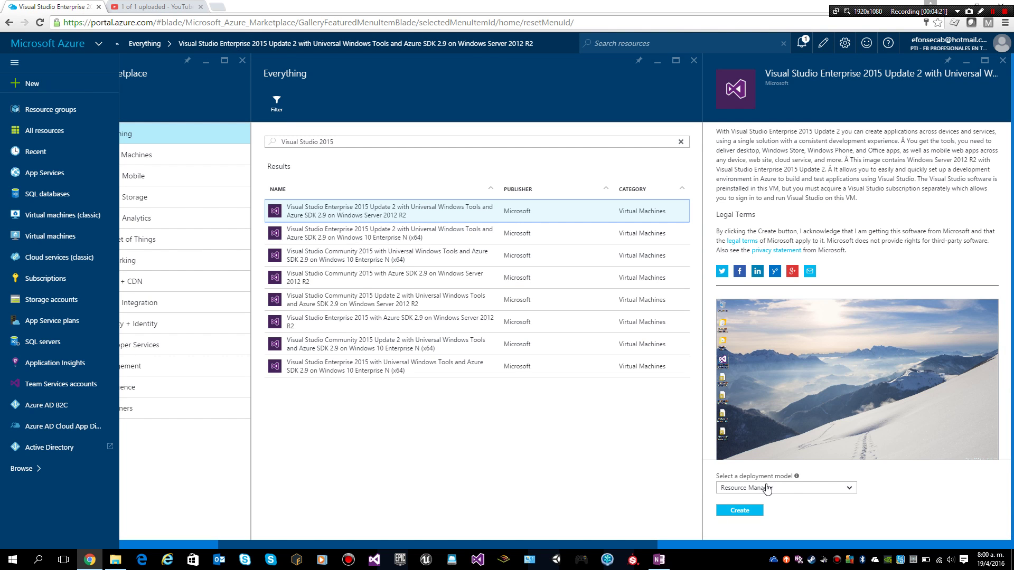
{"action": "left_click", "coordinate": [767, 488]}
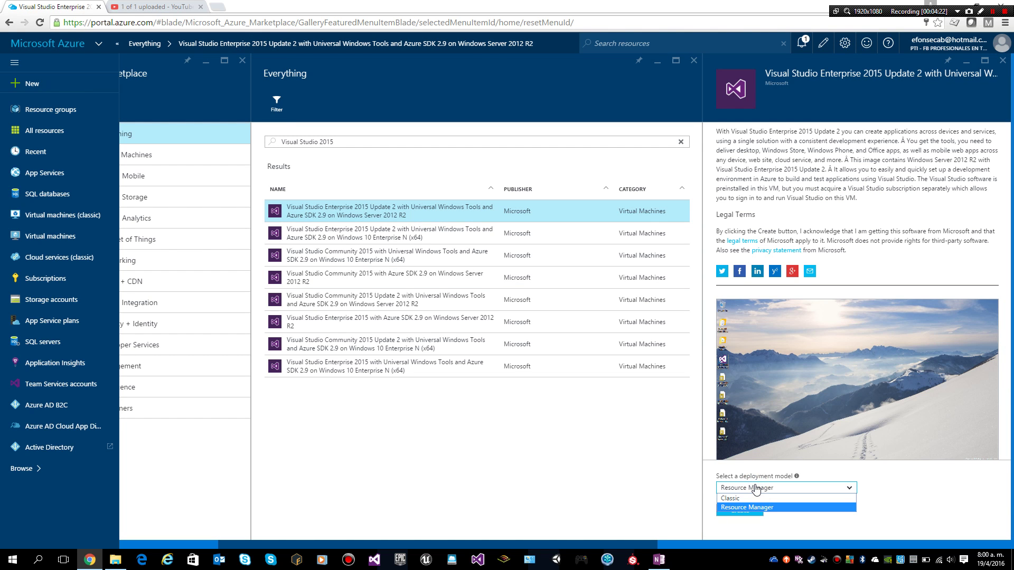
{"action": "left_click", "coordinate": [906, 509]}
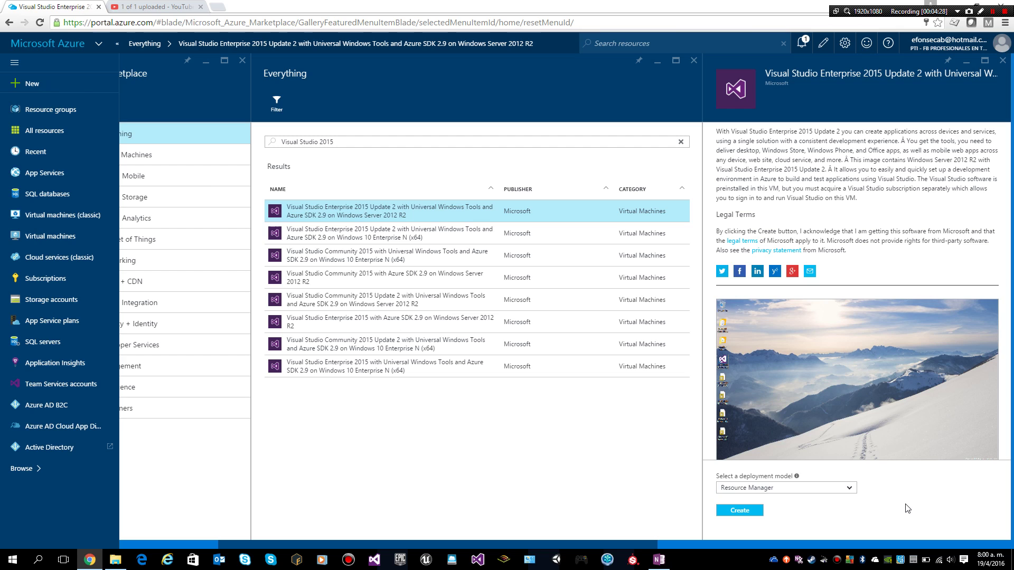
{"action": "left_click", "coordinate": [752, 509]}
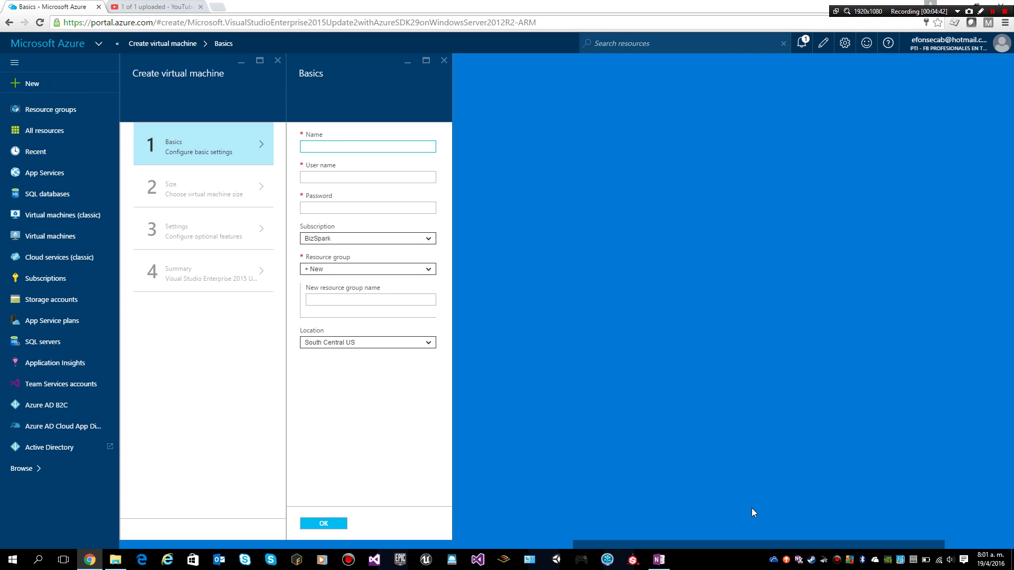
Enter VM name vmdev15 plus the administrator user name and password
{"action": "type", "text": "vs"}
{"action": "type", "text": "vm"}
{"action": "type", "text": "dev"}
{"action": "type", "text": "15"}
{"action": "left_click", "coordinate": [336, 181]}
{"action": "type", "text": "demo"}
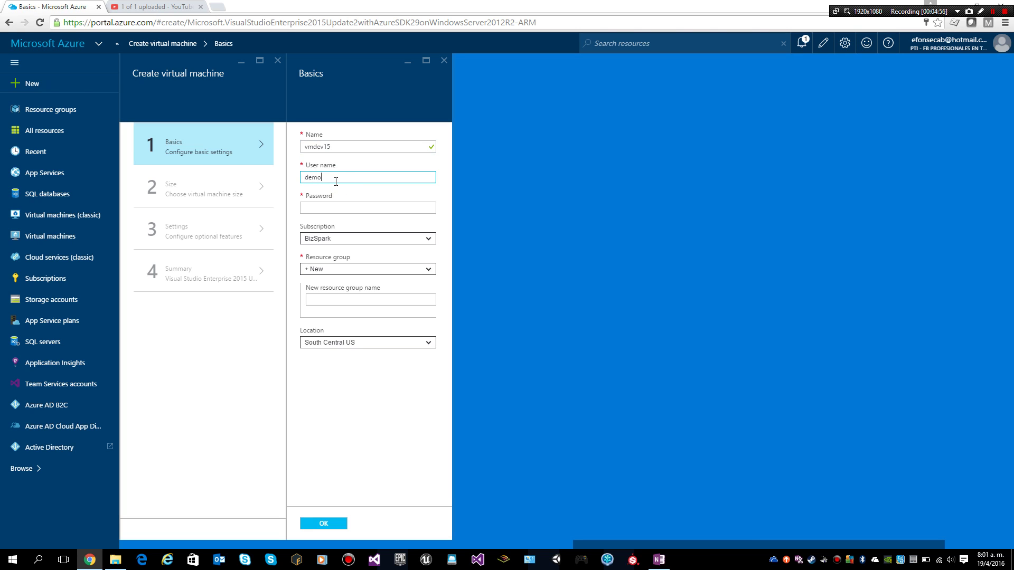
{"action": "type", "text": "User"}
{"action": "left_click", "coordinate": [323, 207]}
{"action": "type", "text": "•••••"}
{"action": "key", "text": "BackSpace"}
{"action": "key", "text": "BackSpace"}
{"action": "key", "text": "BackSpace"}
{"action": "key", "text": "BackSpace"}
{"action": "key", "text": "BackSpace"}
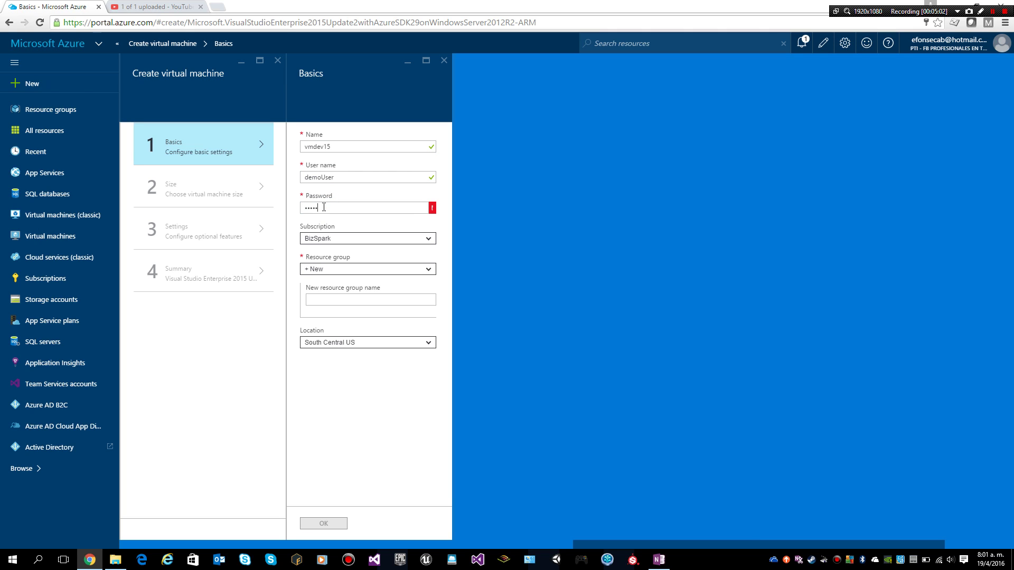
{"action": "type", "text": "••••••••"}
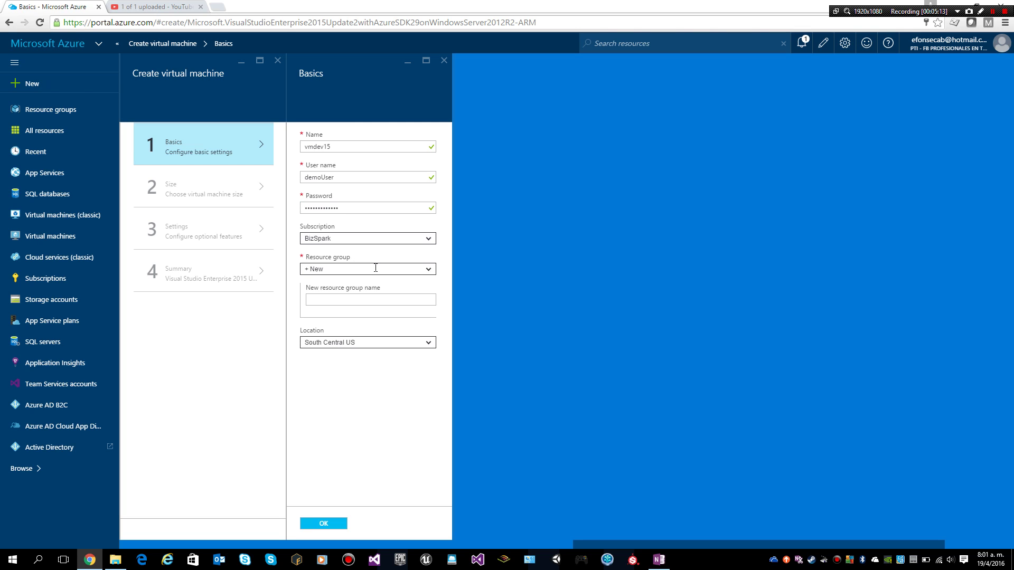
Keep a new resource group and name it RG-DevEnv
{"action": "left_click", "coordinate": [426, 269]}
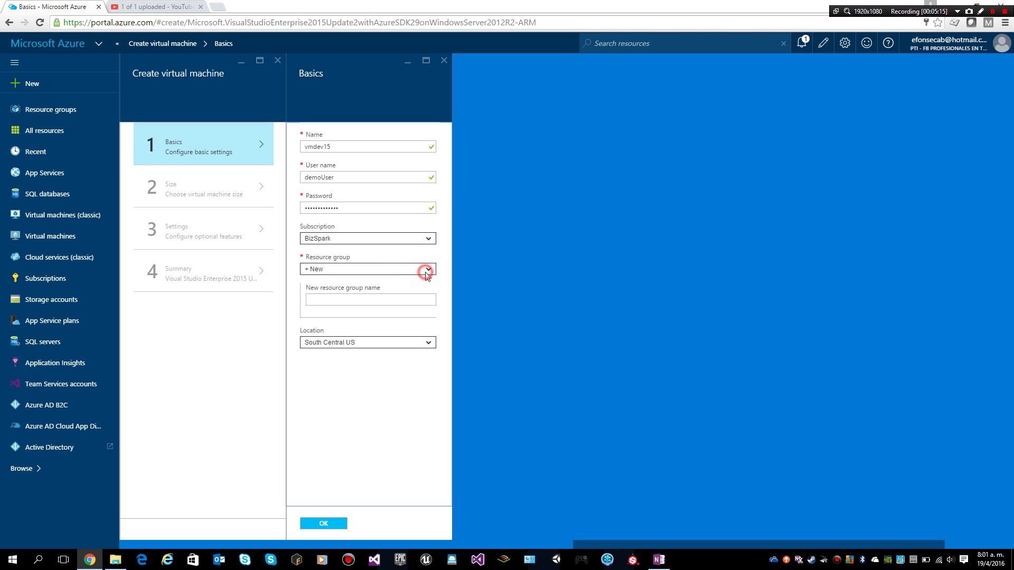
{"action": "left_click_drag", "start_coordinate": [436, 298], "coordinate": [433, 363]}
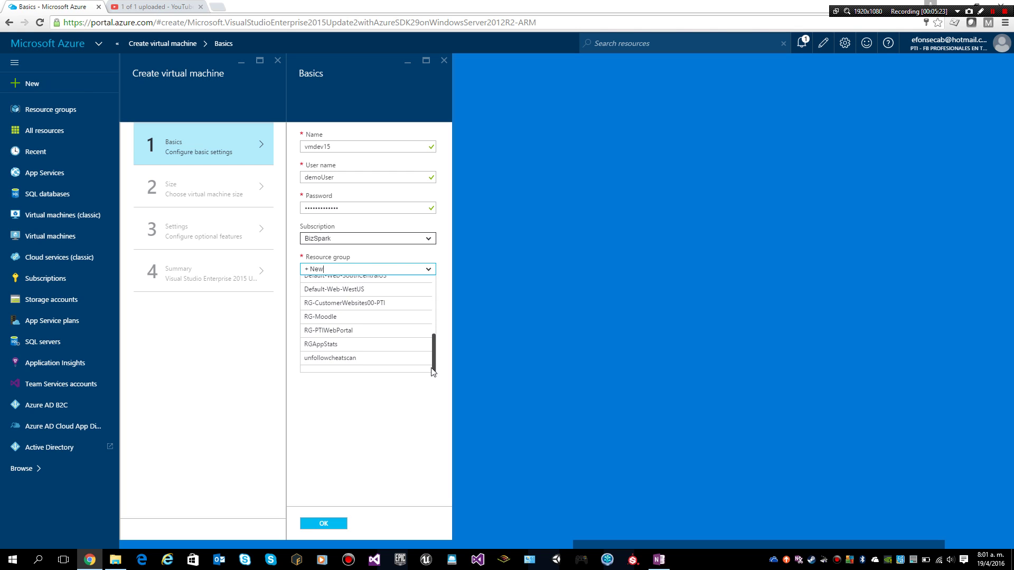
{"action": "left_click", "coordinate": [375, 409]}
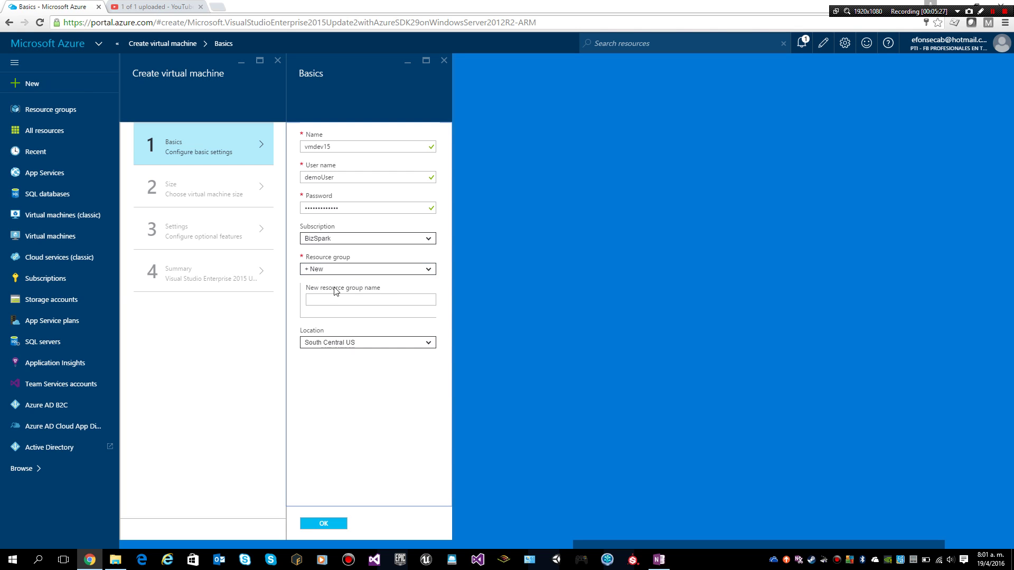
{"action": "left_click", "coordinate": [329, 304]}
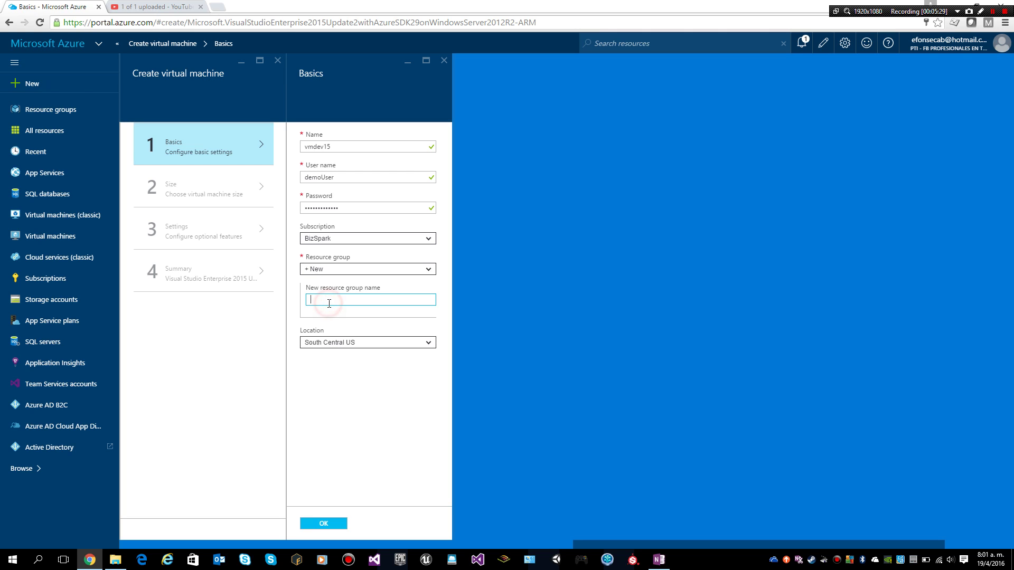
{"action": "type", "text": "RG-DevEnv"}
Confirm Basics, decline saving the browser password, and pick the A2 Standard size
{"action": "left_click", "coordinate": [329, 525]}
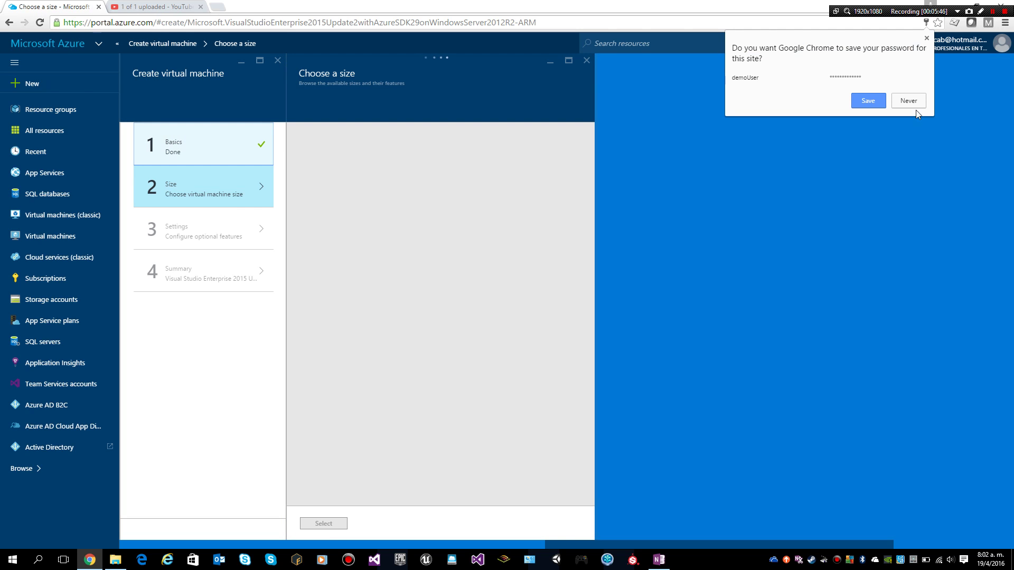
{"action": "left_click", "coordinate": [914, 104]}
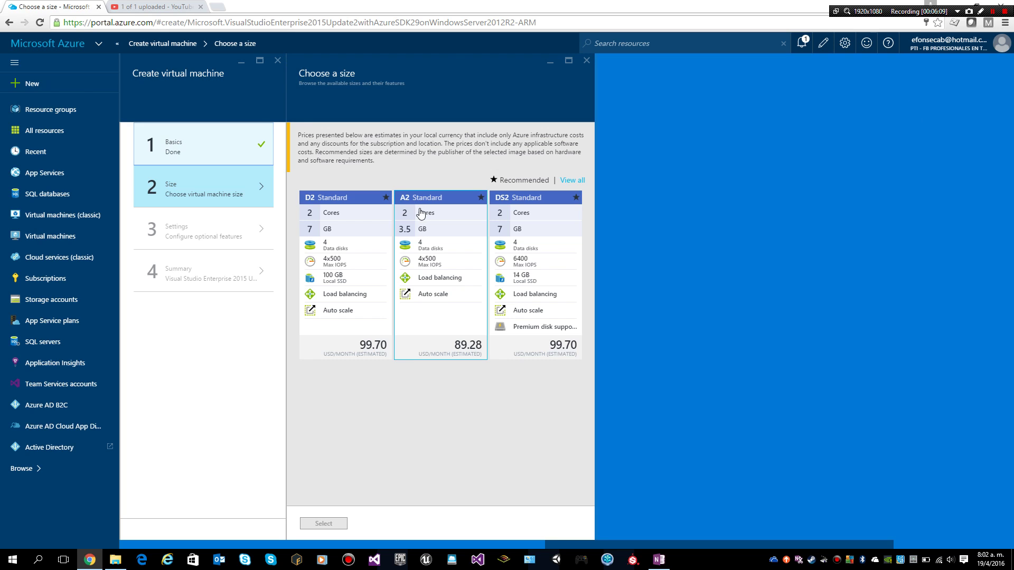
{"action": "left_click", "coordinate": [427, 233]}
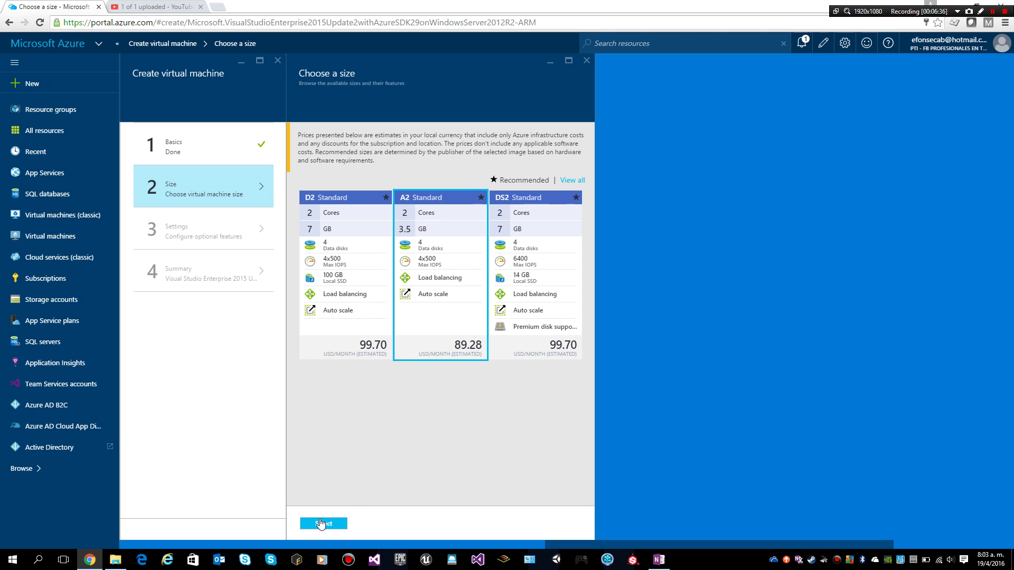
Confirm the A2 Standard size and bring up the storage account choices in Settings
{"action": "left_click", "coordinate": [321, 523]}
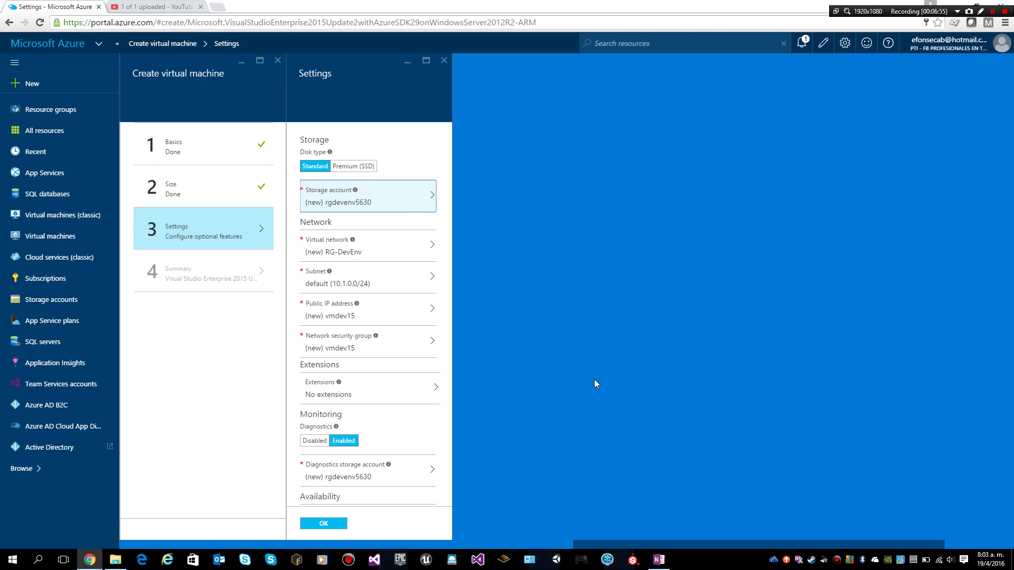
{"action": "left_click", "coordinate": [359, 203]}
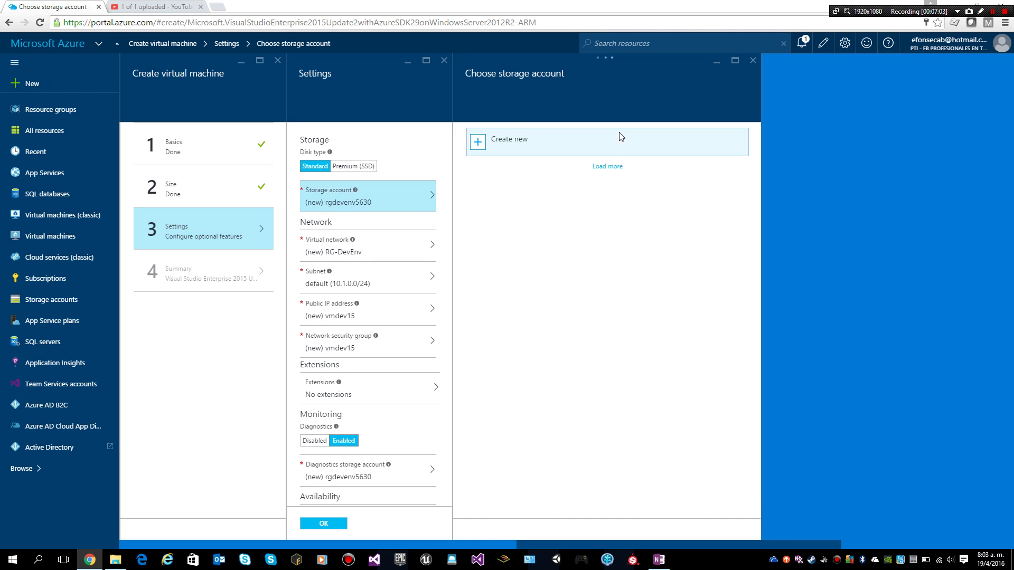
Create a new storage account named stgdevenv for the VM's disks and diagnostics
{"action": "left_click", "coordinate": [504, 150]}
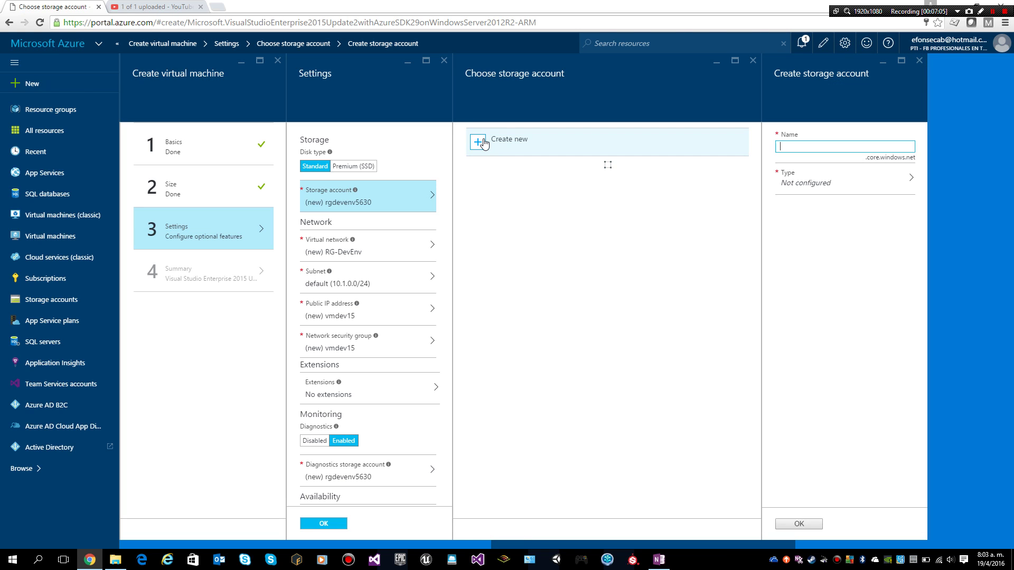
{"action": "double_click", "coordinate": [811, 145]}
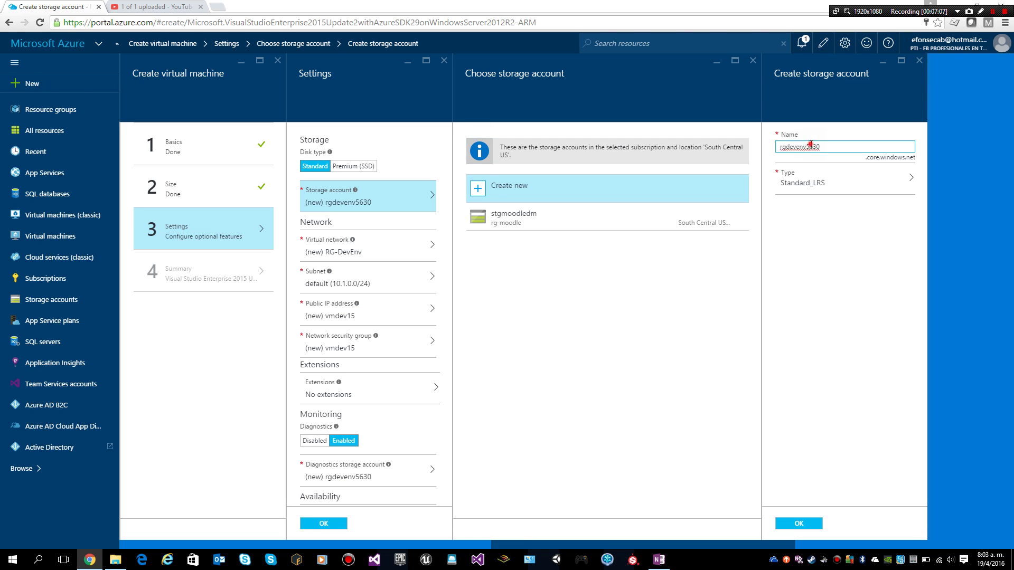
{"action": "type", "text": "srg"}
{"action": "key", "text": "BackSpace"}
{"action": "key", "text": "BackSpace"}
{"action": "left_click", "coordinate": [857, 397]}
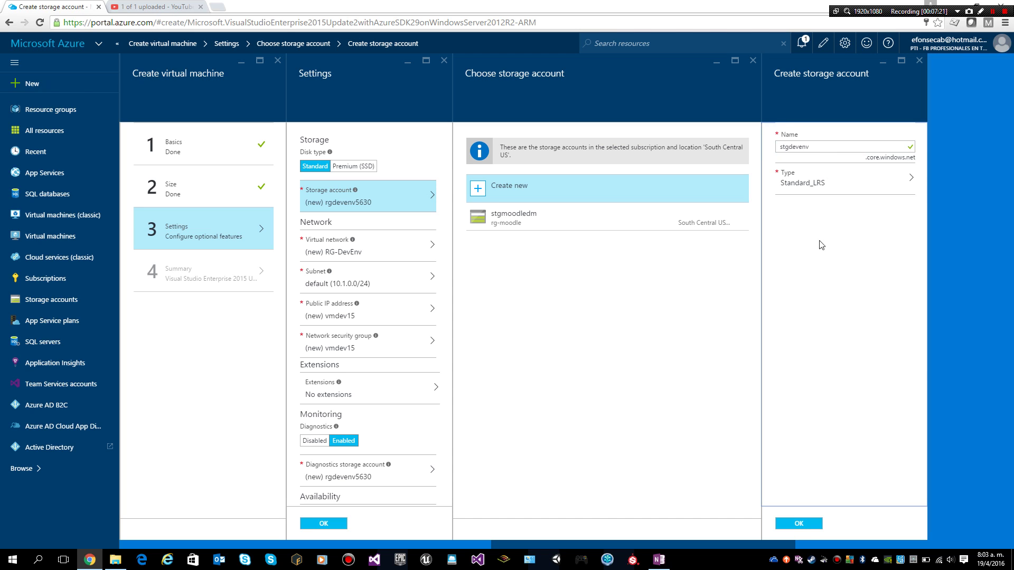
{"action": "left_click", "coordinate": [808, 528]}
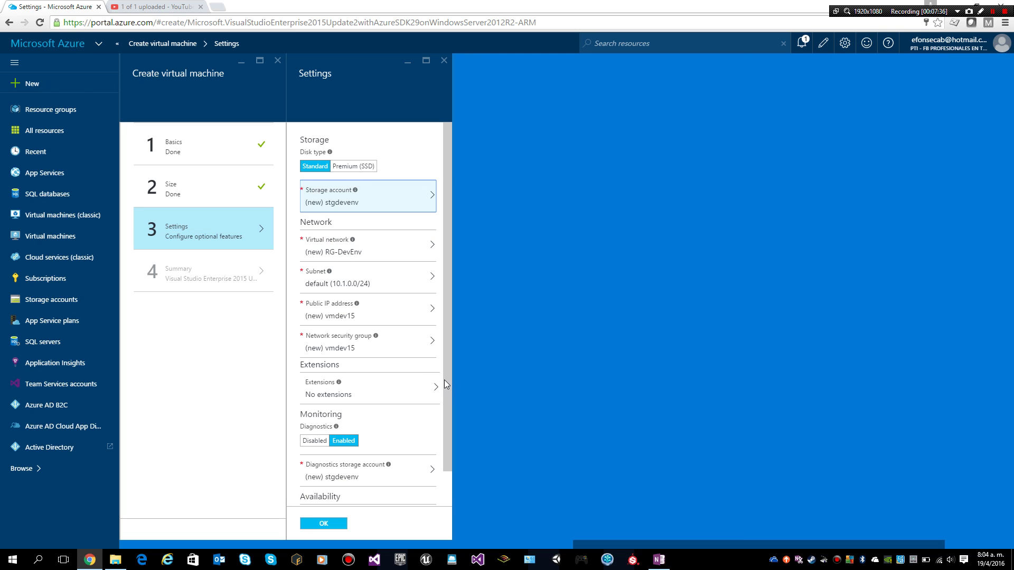
{"action": "scroll", "coordinate": [445, 383], "scroll_direction": "down", "scroll_amount": 2}
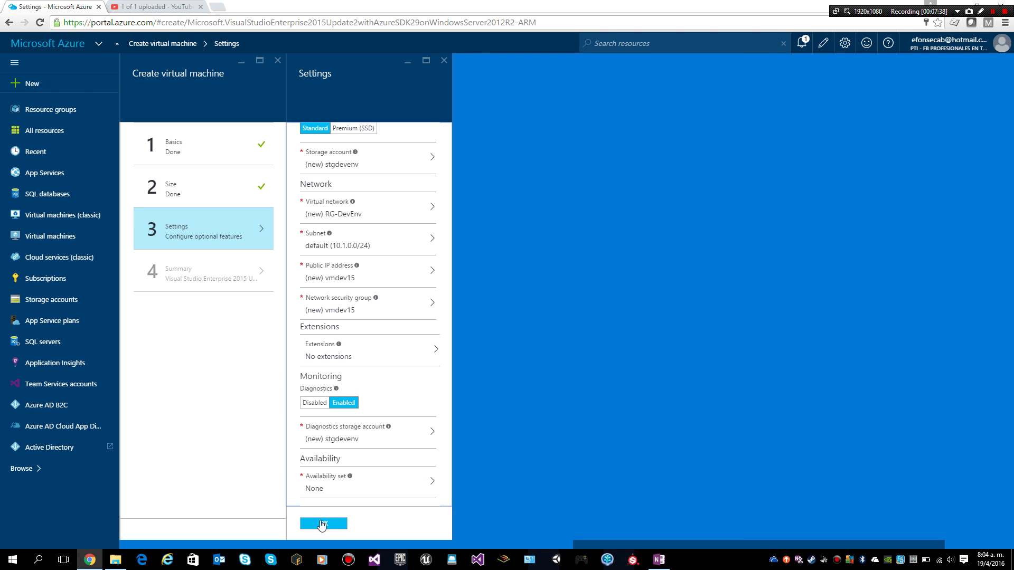
Accept the Settings and the validated Summary to start deploying the vmdev15 VM
{"action": "left_click", "coordinate": [323, 524]}
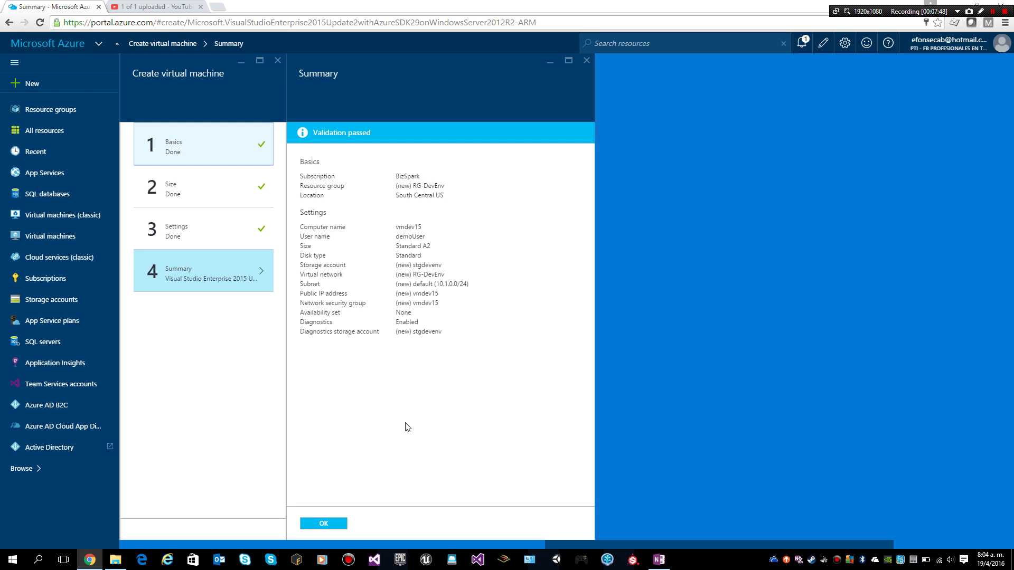
{"action": "left_click", "coordinate": [331, 523]}
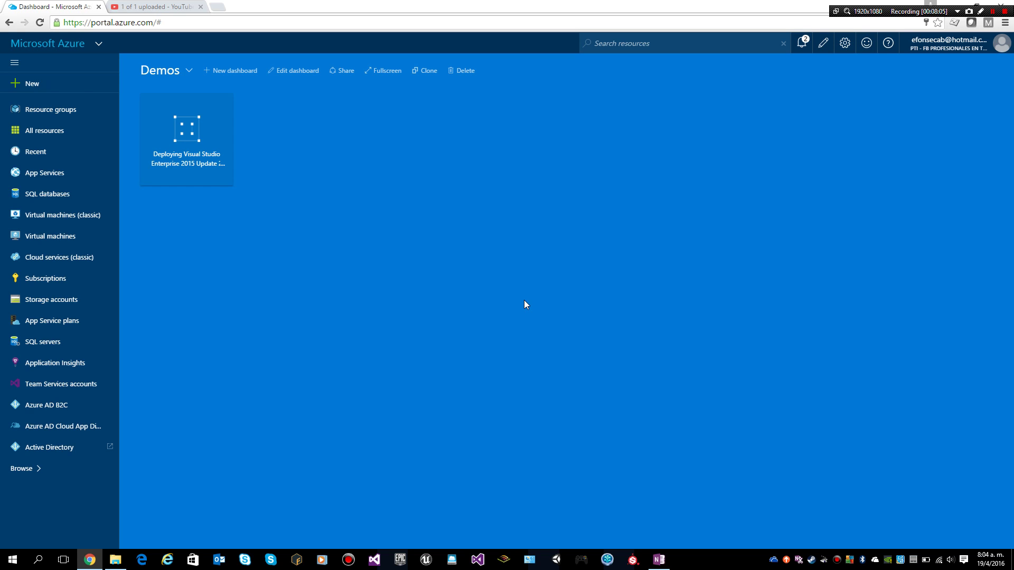
Refresh the Virtual machines list until vmdev15 in RG-DevEnv changes from Creating to Running
{"action": "left_click", "coordinate": [33, 234]}
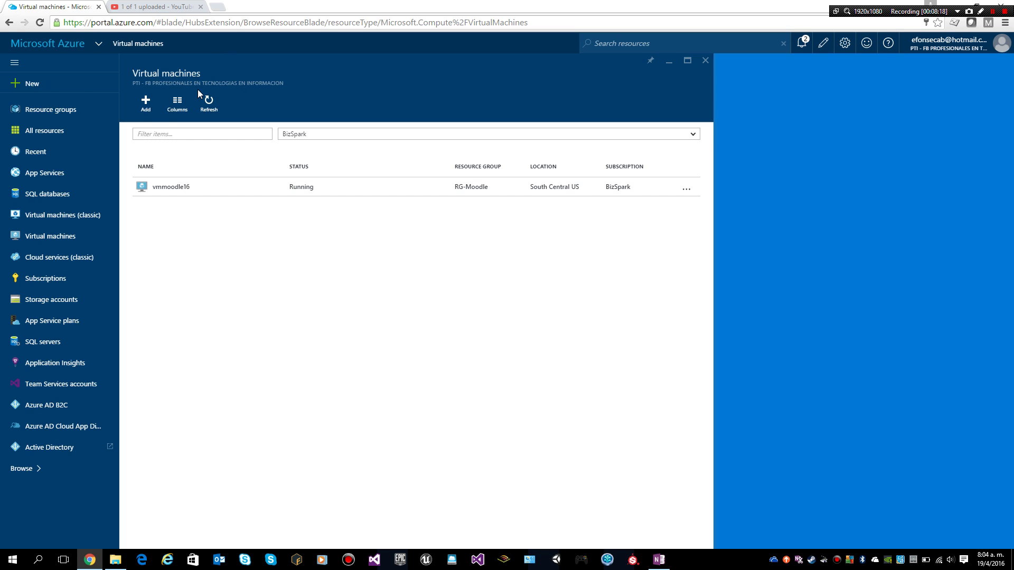
{"action": "left_click", "coordinate": [209, 104]}
{"action": "left_click", "coordinate": [71, 220]}
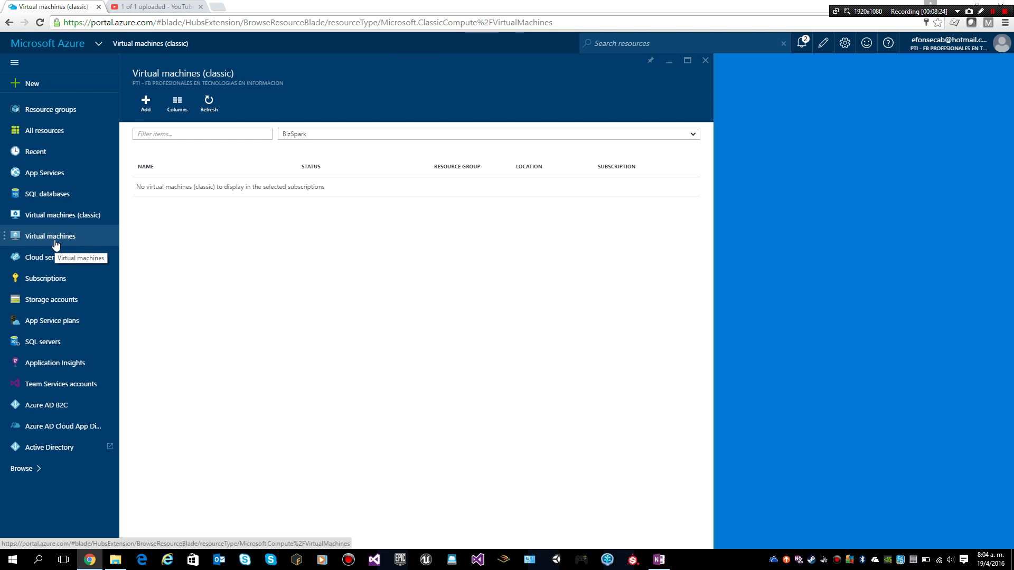
{"action": "left_click", "coordinate": [55, 238]}
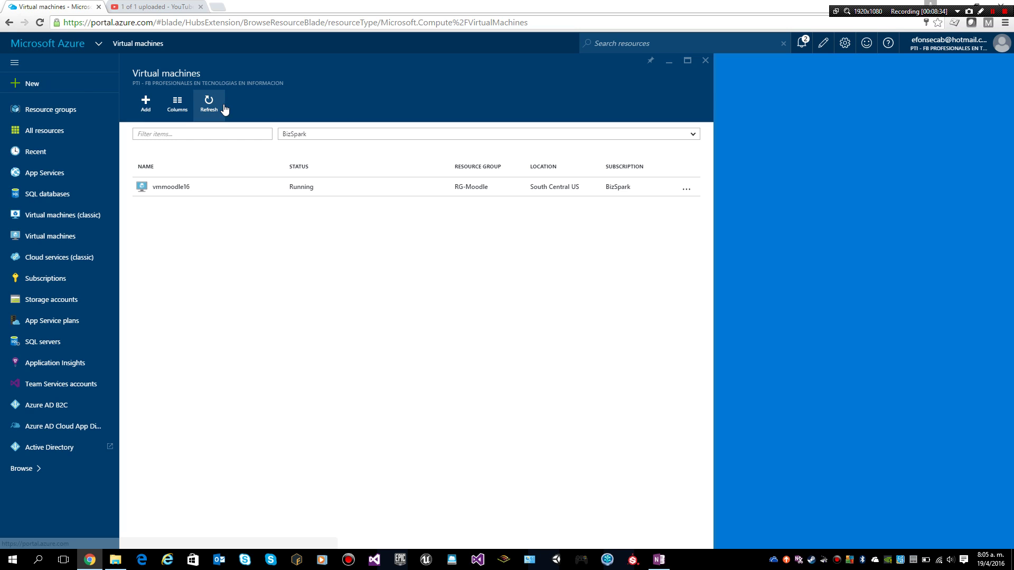
{"action": "left_click", "coordinate": [207, 107]}
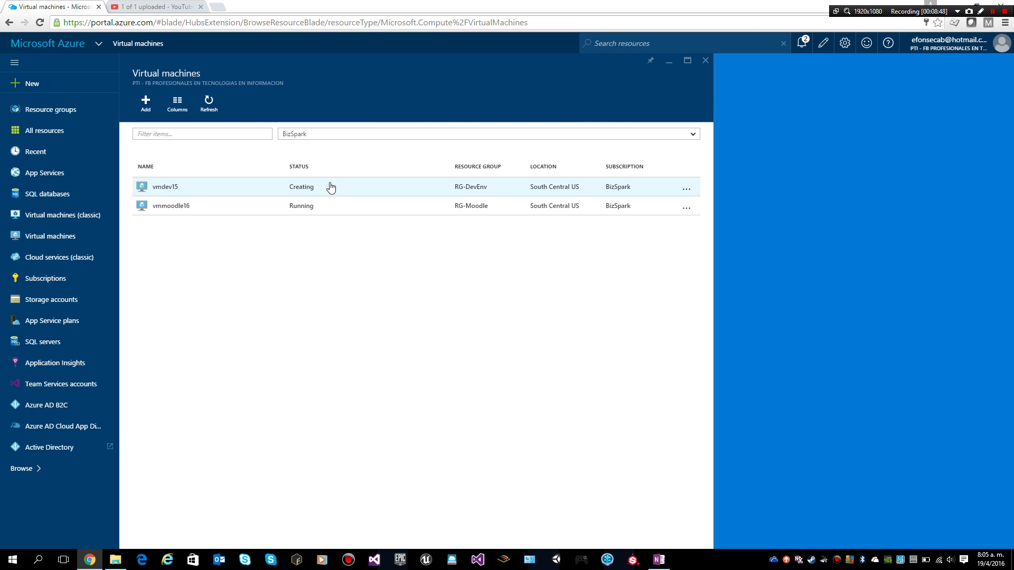
{"action": "left_click", "coordinate": [210, 101]}
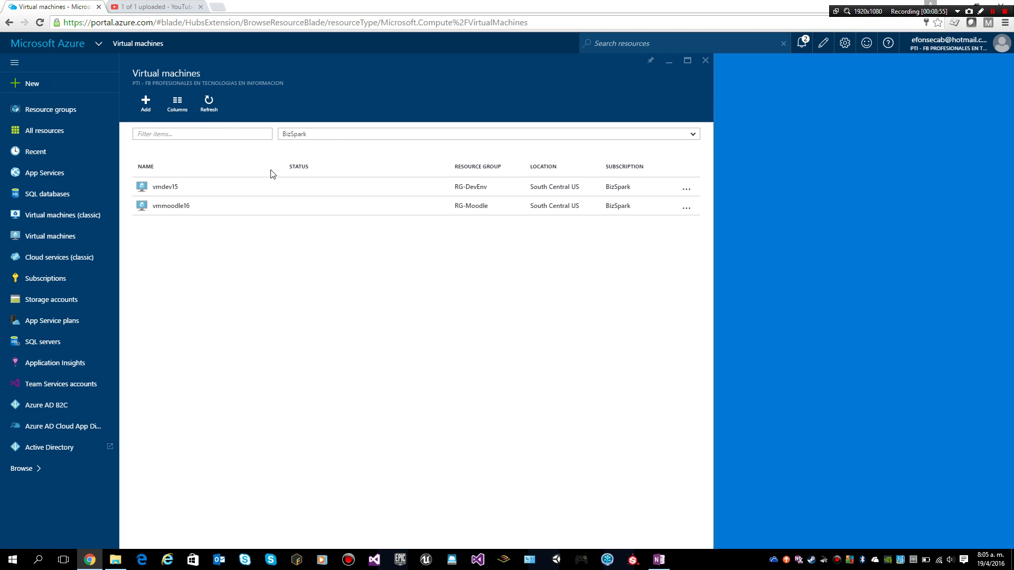
{"action": "left_click", "coordinate": [209, 101]}
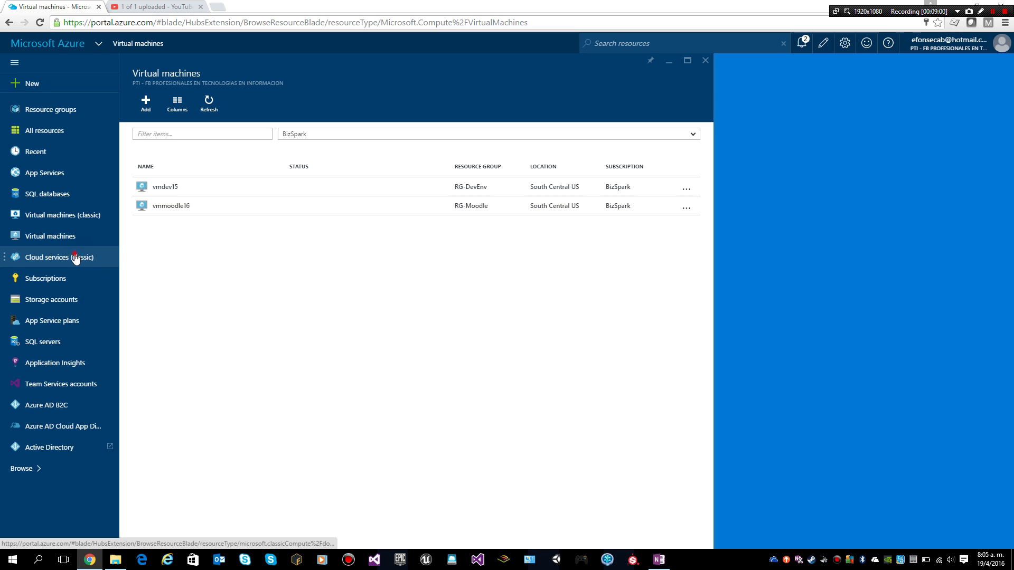
{"action": "left_click", "coordinate": [51, 241]}
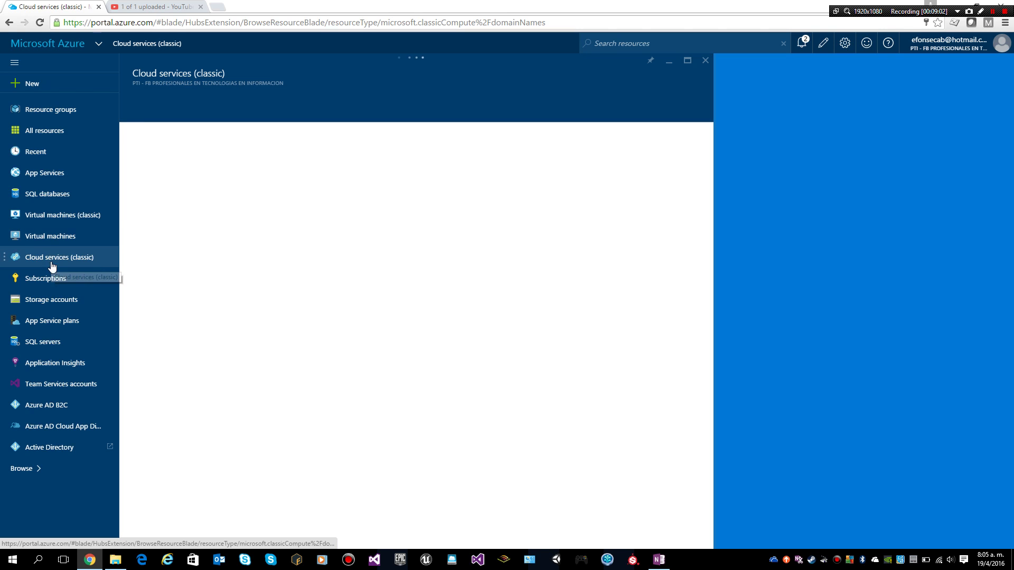
{"action": "left_click", "coordinate": [42, 236]}
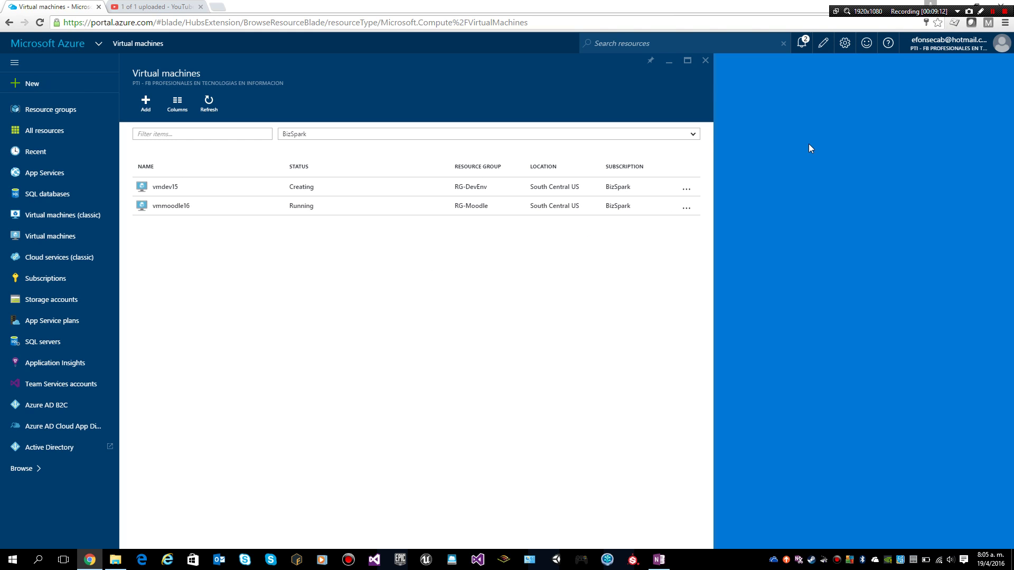
{"action": "left_click", "coordinate": [990, 12]}
{"action": "left_click", "coordinate": [990, 12]}
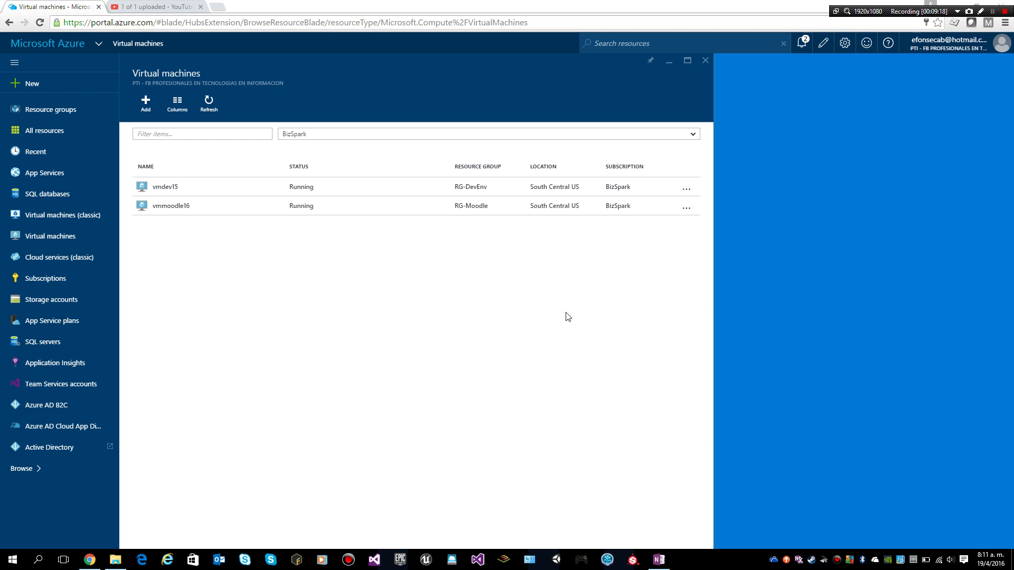
Download vmdev15.rdp to Downloads via Connect on the vmdev15 blade
{"action": "left_click", "coordinate": [176, 197]}
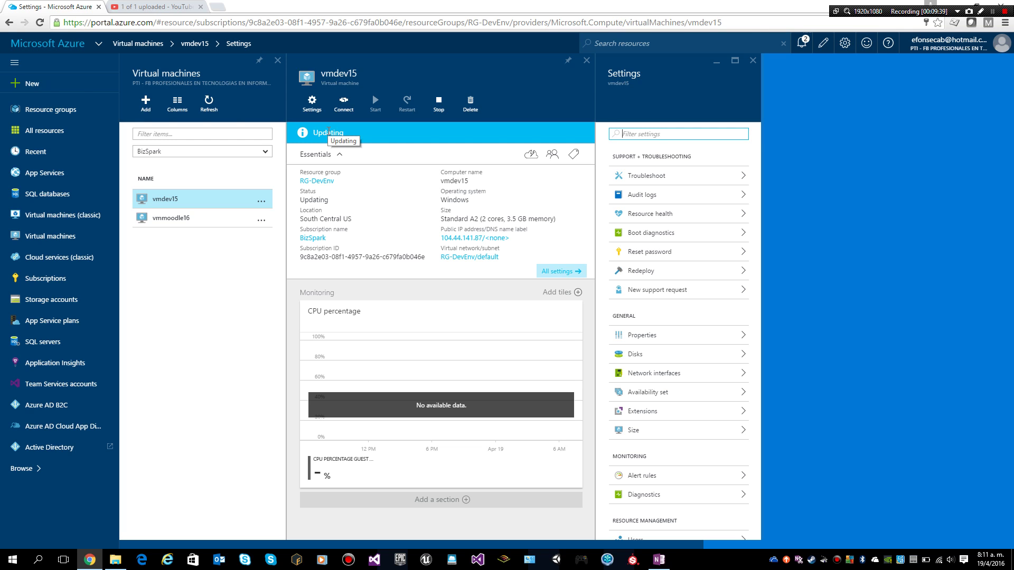
{"action": "left_click", "coordinate": [343, 103]}
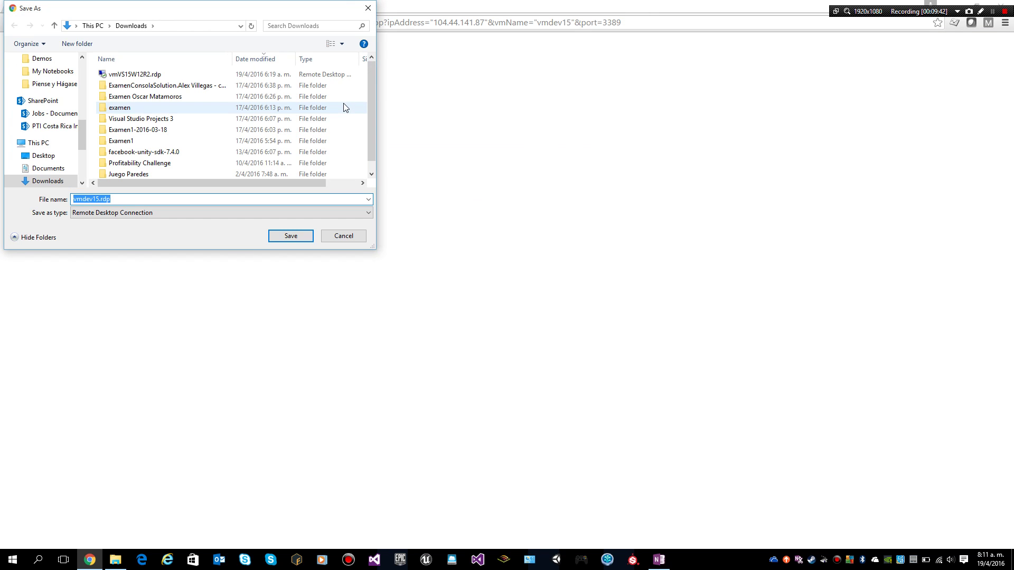
{"action": "left_click", "coordinate": [146, 199]}
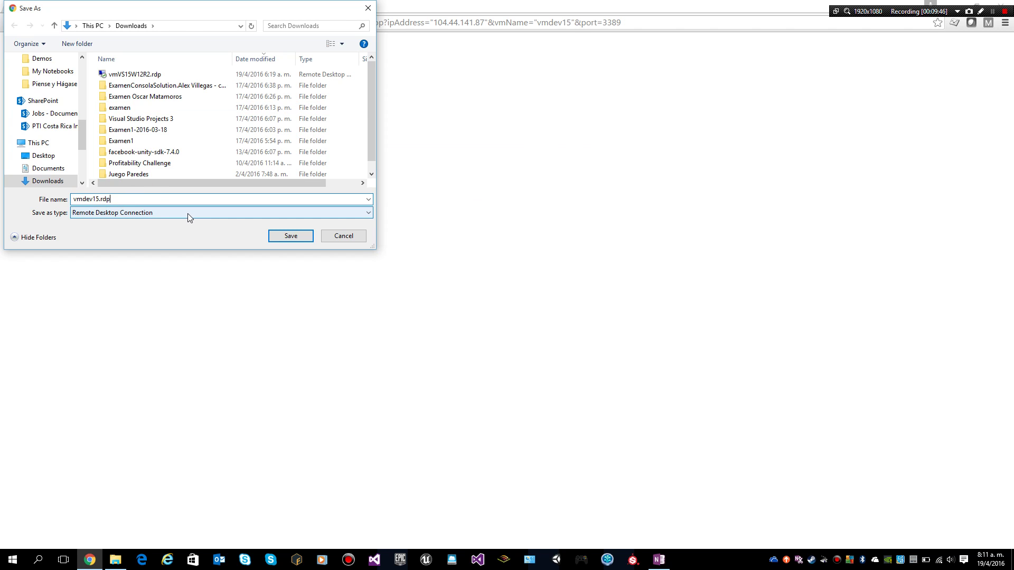
{"action": "left_click", "coordinate": [288, 237]}
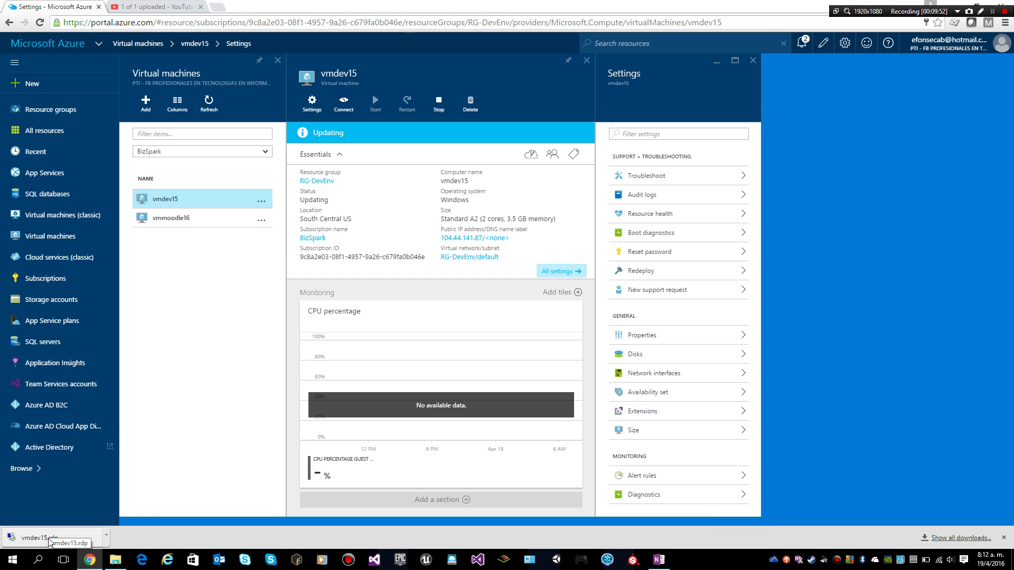
Open vmdev15.rdp and sign in with the VM's admin credentials, accepting its certificate
{"action": "left_click", "coordinate": [50, 540]}
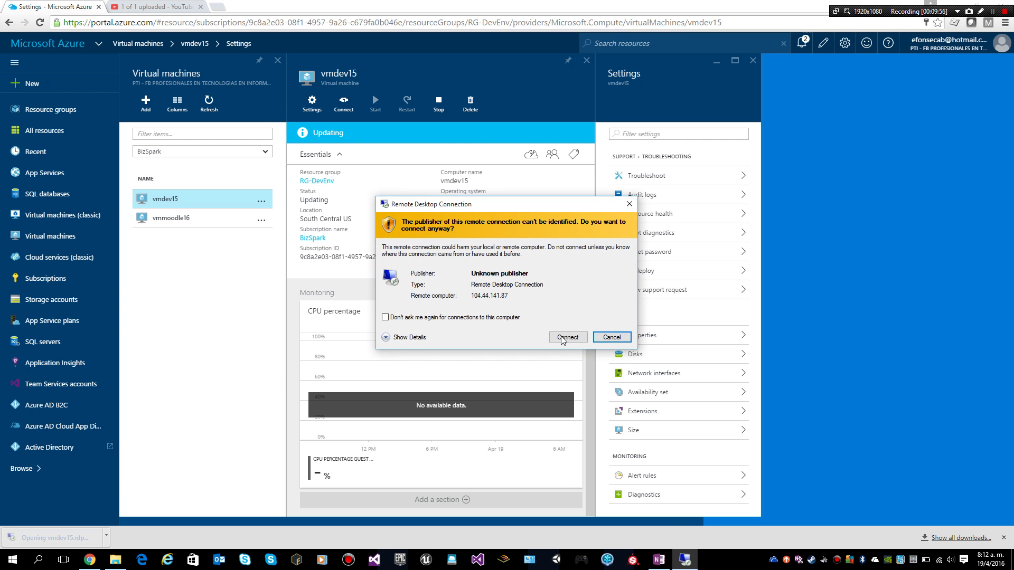
{"action": "left_click", "coordinate": [564, 338]}
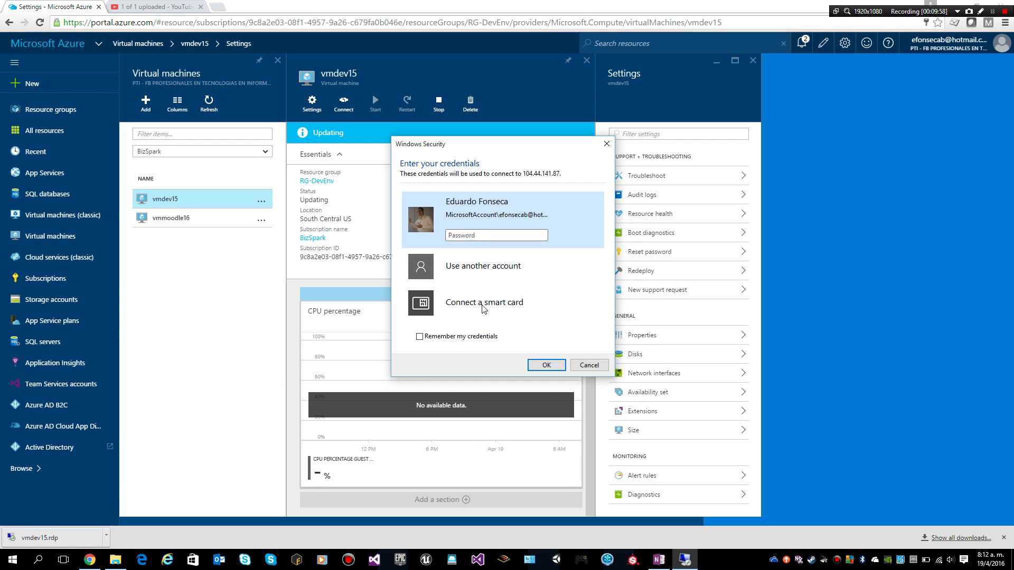
{"action": "left_click", "coordinate": [443, 258]}
{"action": "type", "text": "d"}
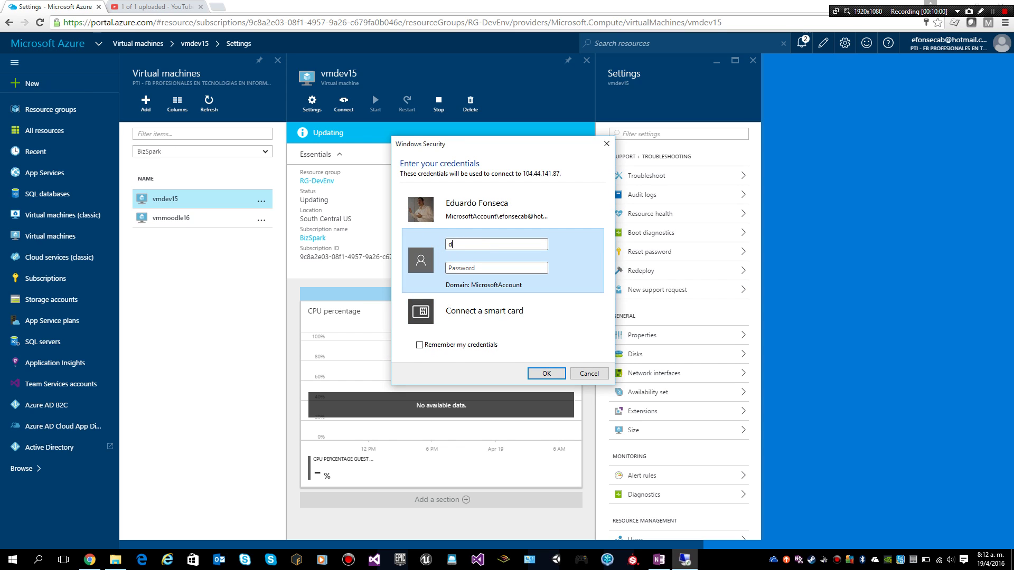
{"action": "type", "text": "emoUser"}
{"action": "key", "text": "Tab"}
{"action": "type", "text": "••••••"}
{"action": "key", "text": "Return"}
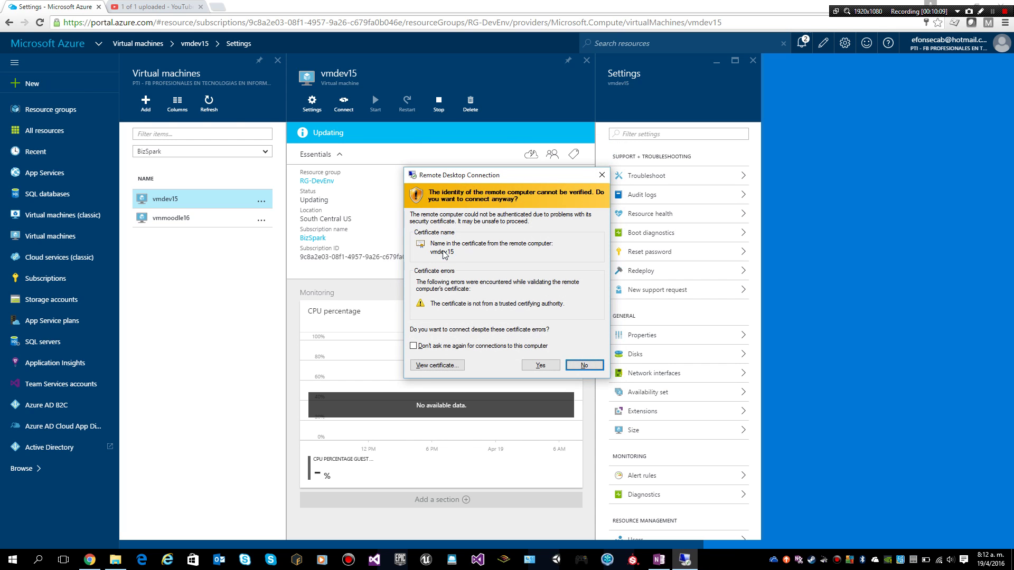
{"action": "left_click", "coordinate": [539, 365]}
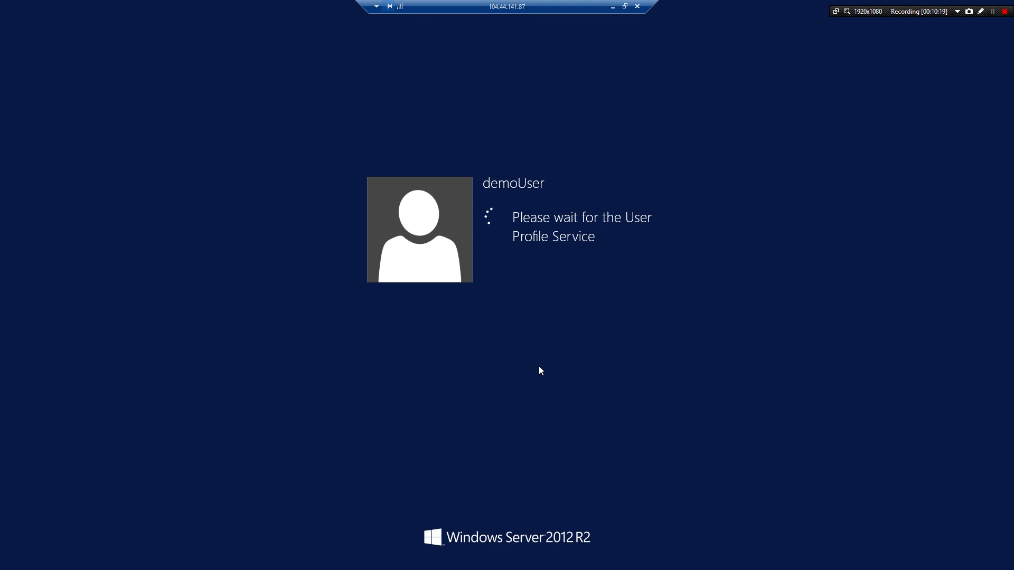
Close vmdev15's portal panels, return to the remote session, and decline network discovery
{"action": "left_click", "coordinate": [612, 7]}
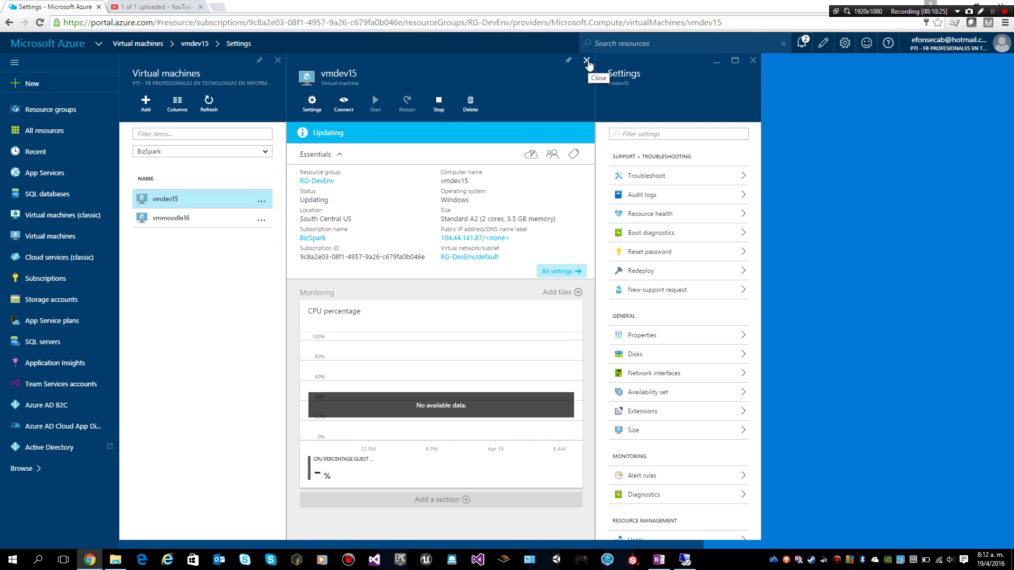
{"action": "left_click", "coordinate": [588, 61]}
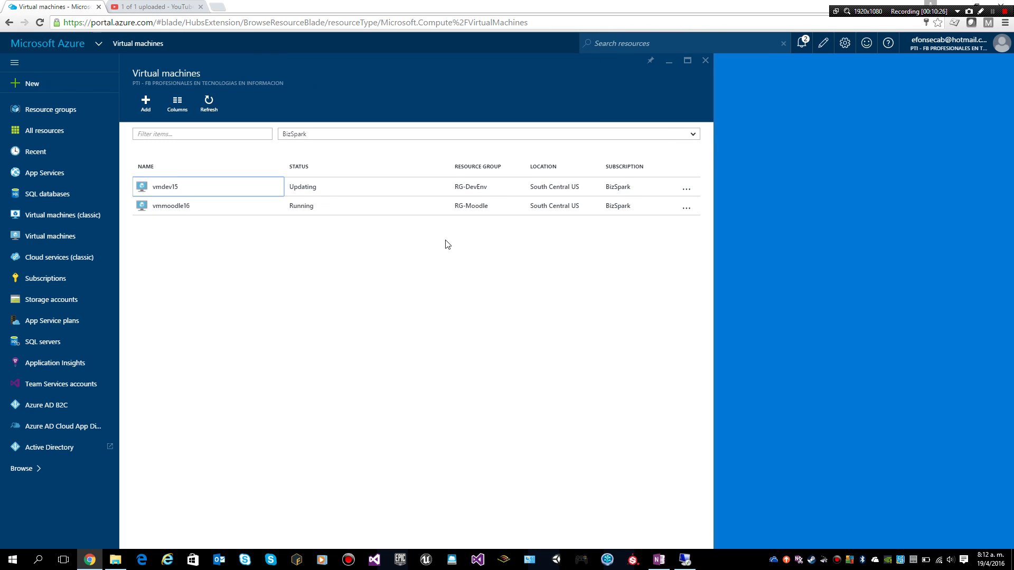
{"action": "left_click", "coordinate": [684, 559]}
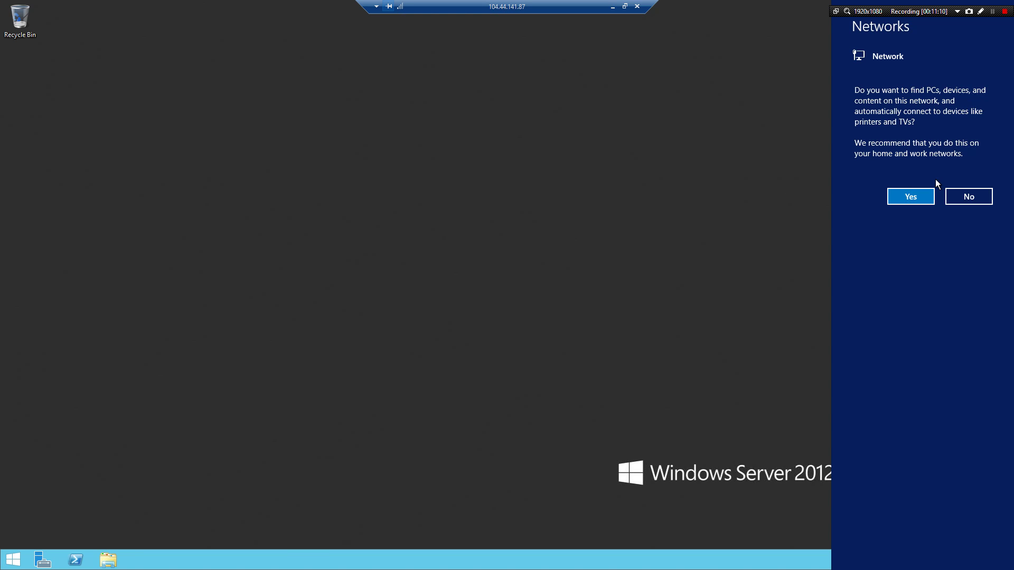
{"action": "left_click", "coordinate": [952, 196]}
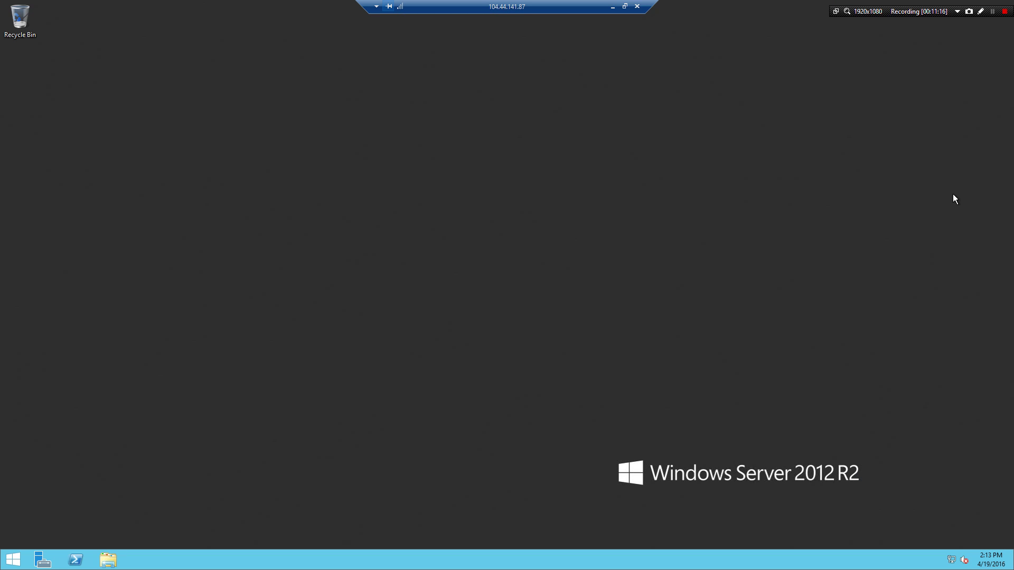
From the remote server's apps list, pin Visual Studio 2015 to Start, then to the taskbar
{"action": "left_click", "coordinate": [5, 565]}
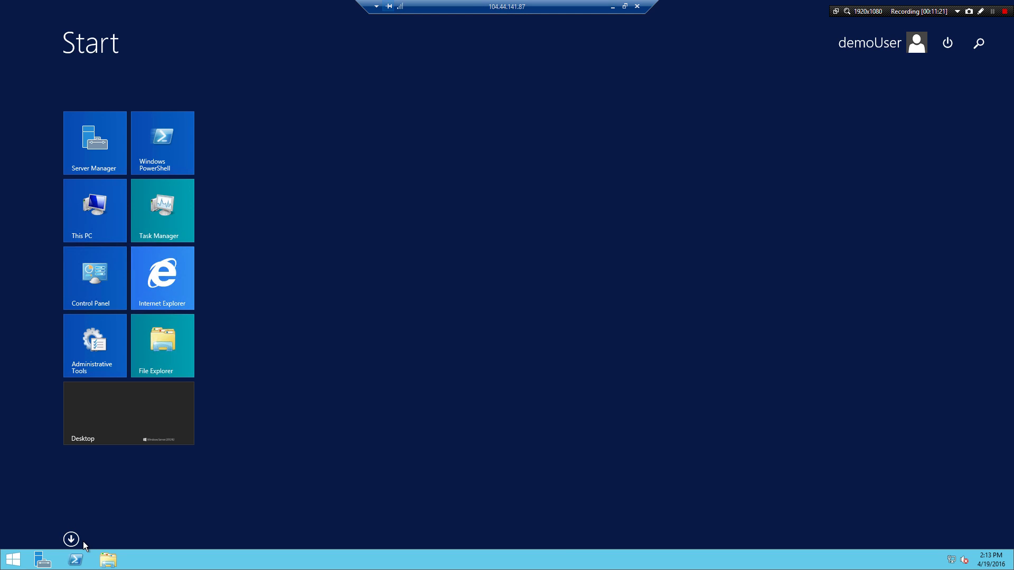
{"action": "left_click", "coordinate": [71, 539]}
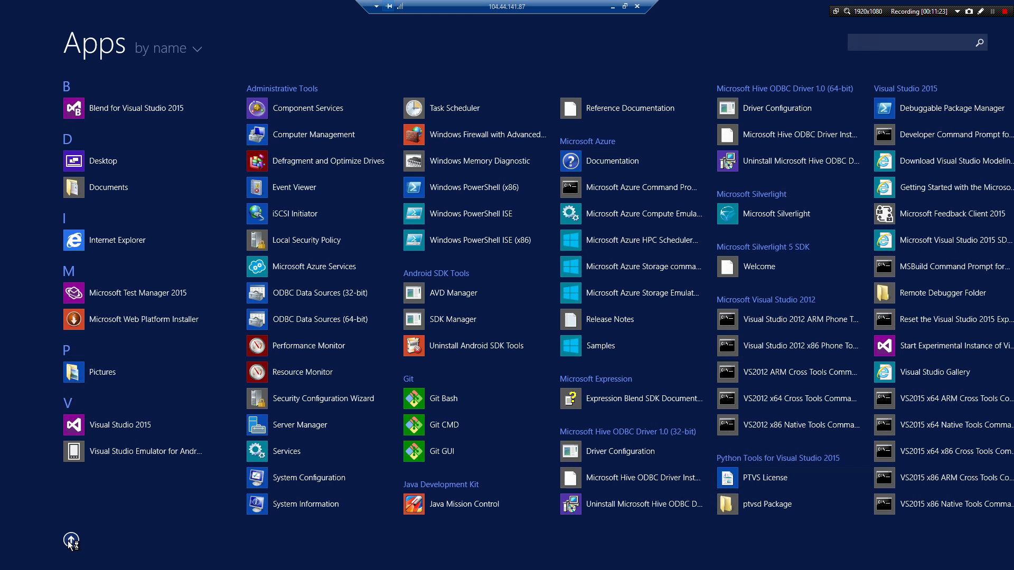
{"action": "right_click", "coordinate": [95, 425]}
{"action": "left_click", "coordinate": [103, 430]}
{"action": "key", "text": "super"}
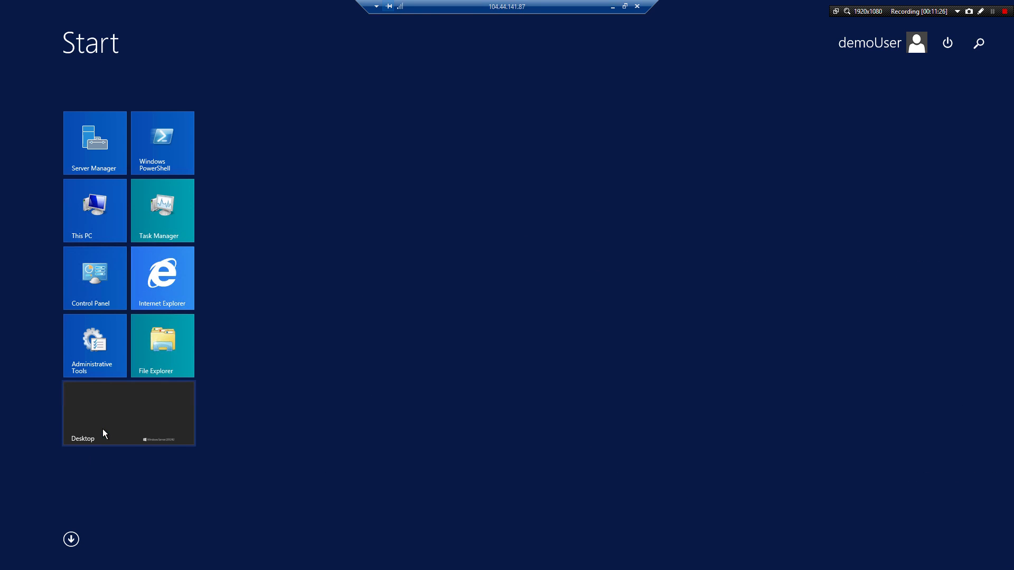
{"action": "right_click", "coordinate": [260, 148]}
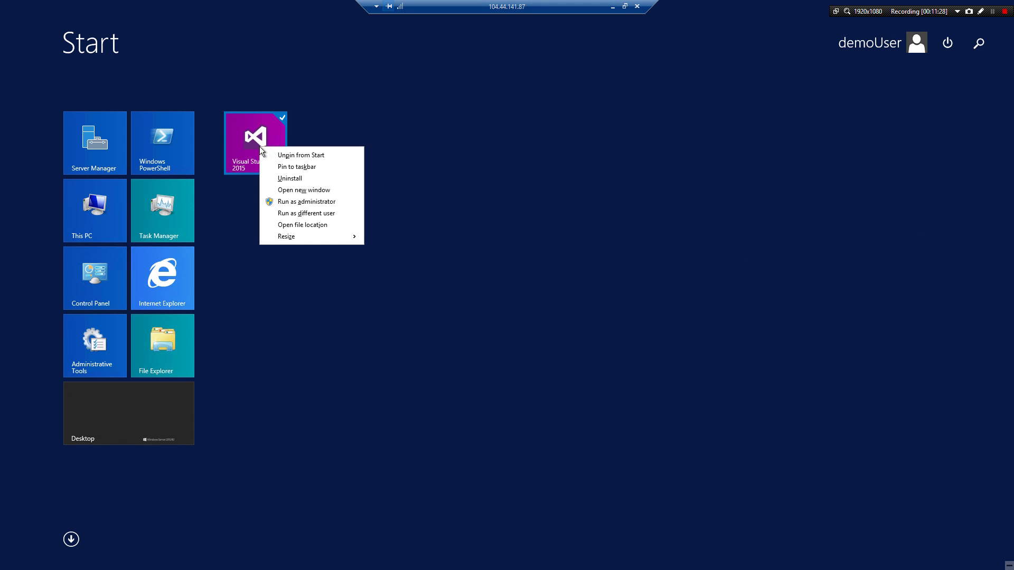
{"action": "left_click", "coordinate": [271, 164]}
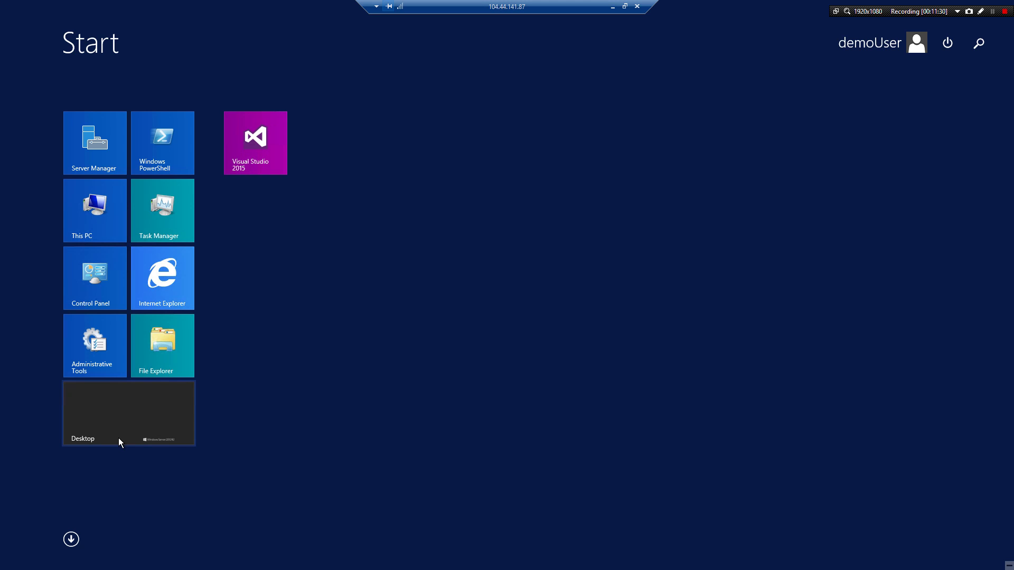
Switch to the remote desktop, close Server Manager, and launch Visual Studio 2015 from the taskbar
{"action": "left_click", "coordinate": [102, 398]}
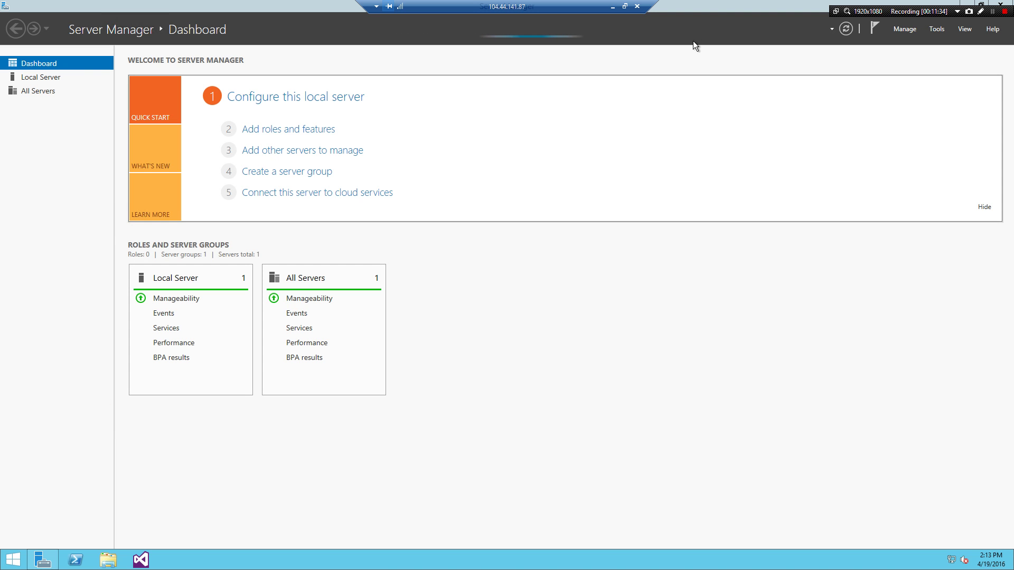
{"action": "double_click", "coordinate": [697, 6]}
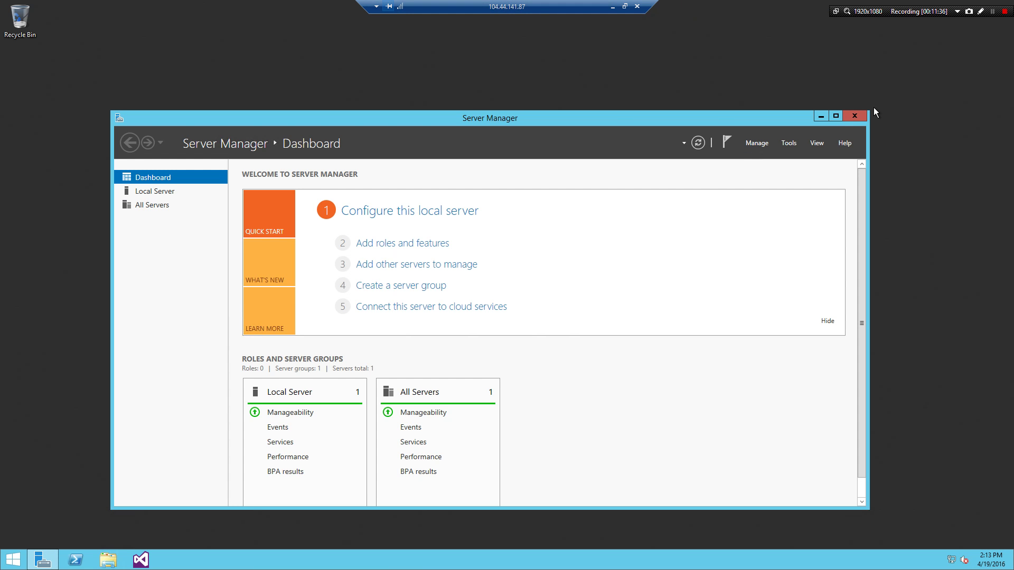
{"action": "left_click", "coordinate": [860, 115]}
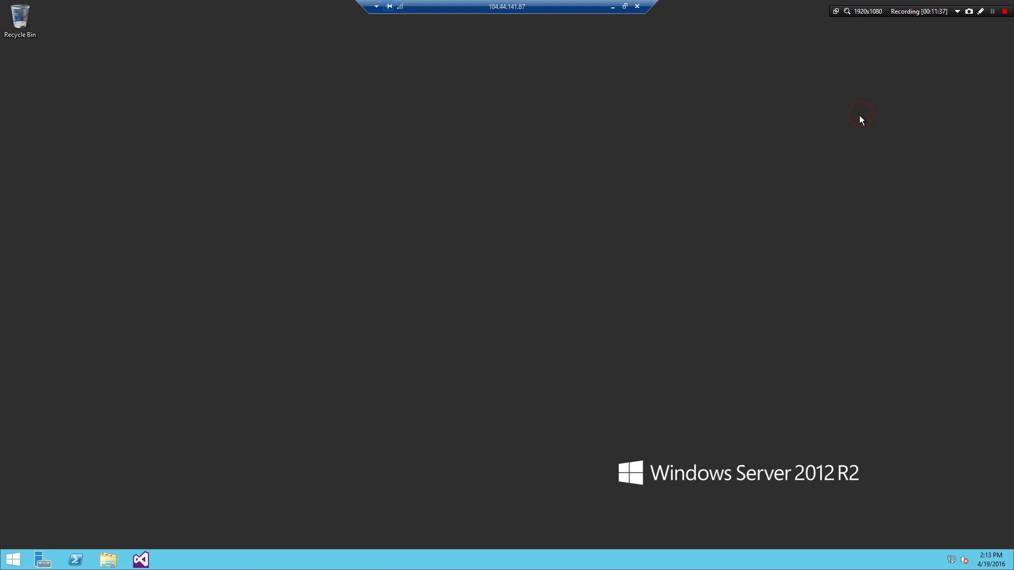
{"action": "left_click", "coordinate": [148, 558]}
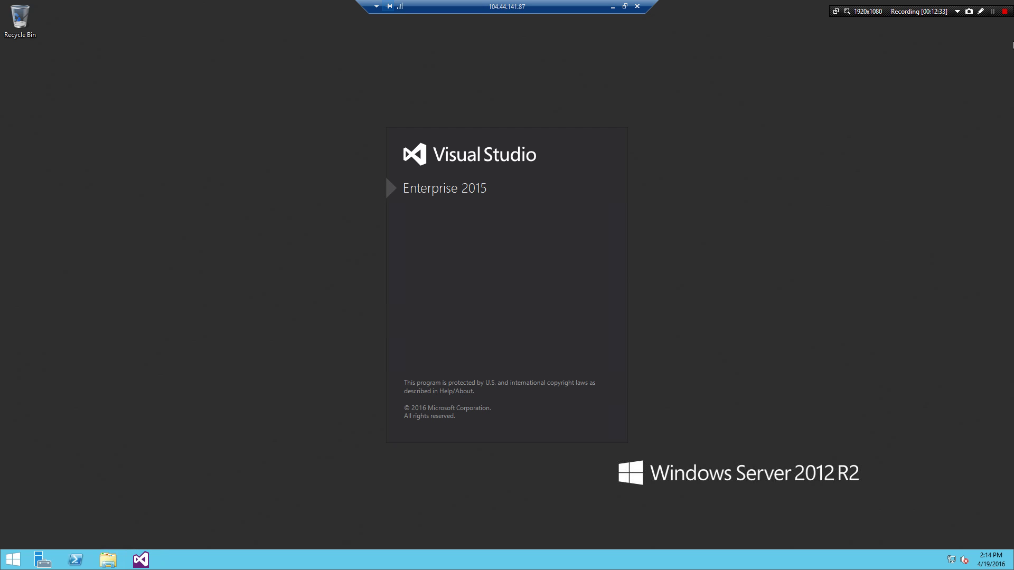
Skip Visual Studio sign-in and start it with Visual C# development settings and the Blue theme
{"action": "left_click", "coordinate": [991, 12]}
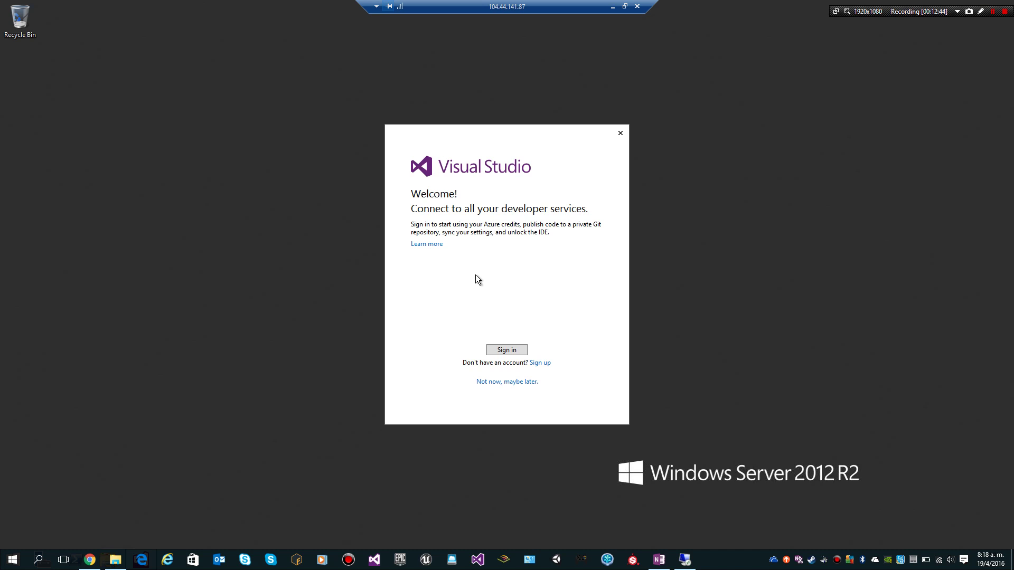
{"action": "left_click", "coordinate": [499, 383]}
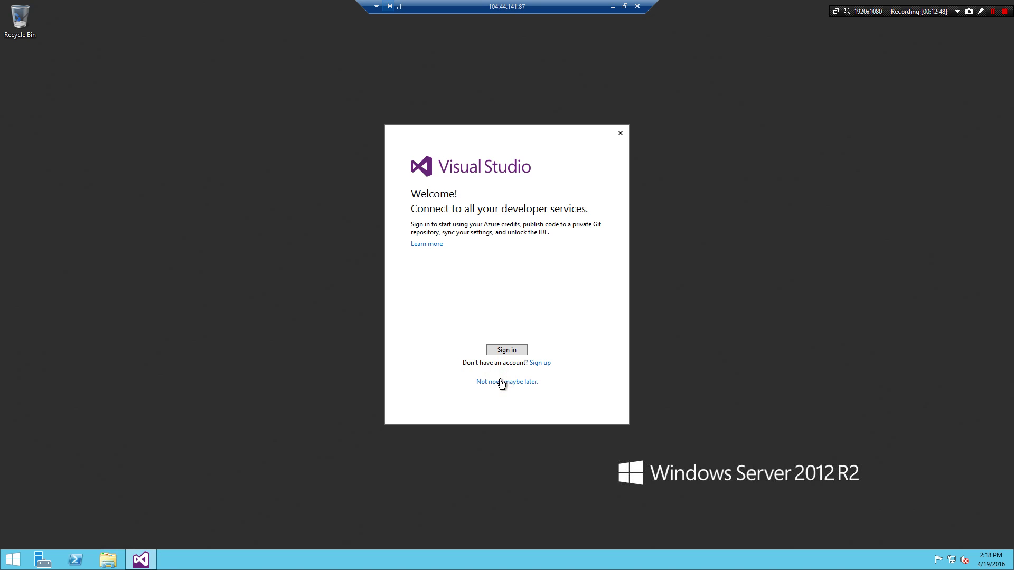
{"action": "left_click", "coordinate": [500, 382]}
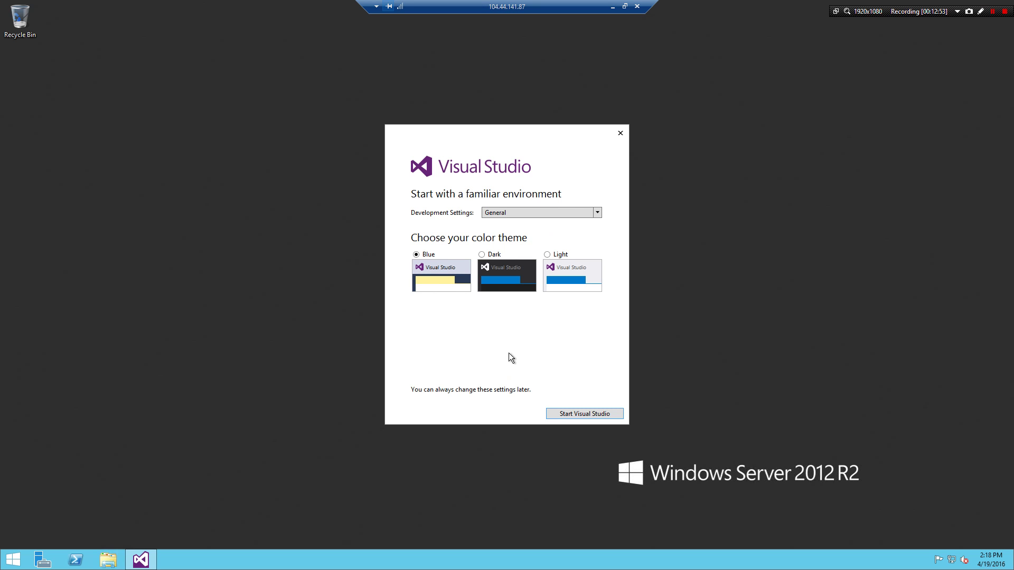
{"action": "left_click", "coordinate": [490, 214]}
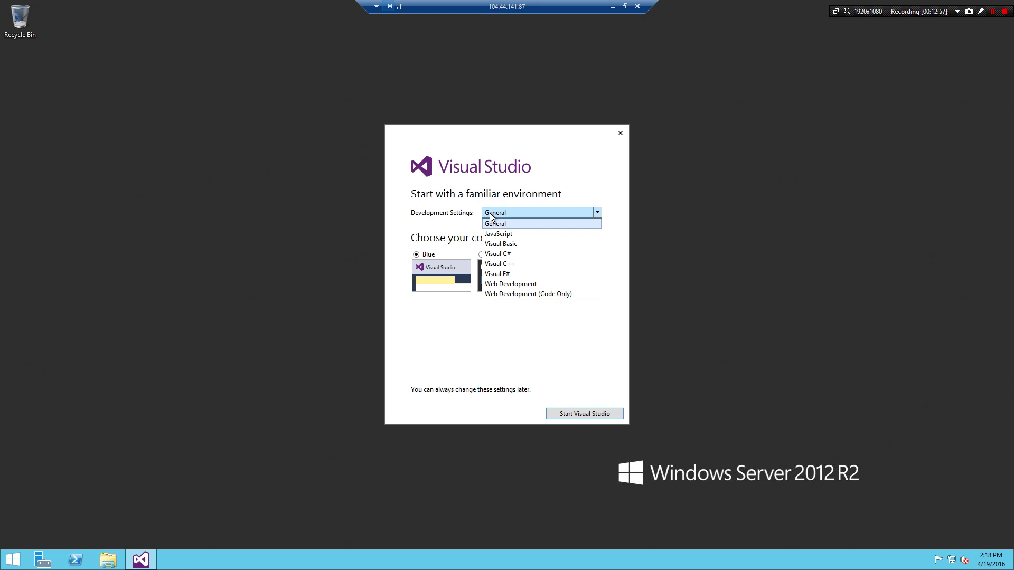
{"action": "left_click", "coordinate": [499, 253]}
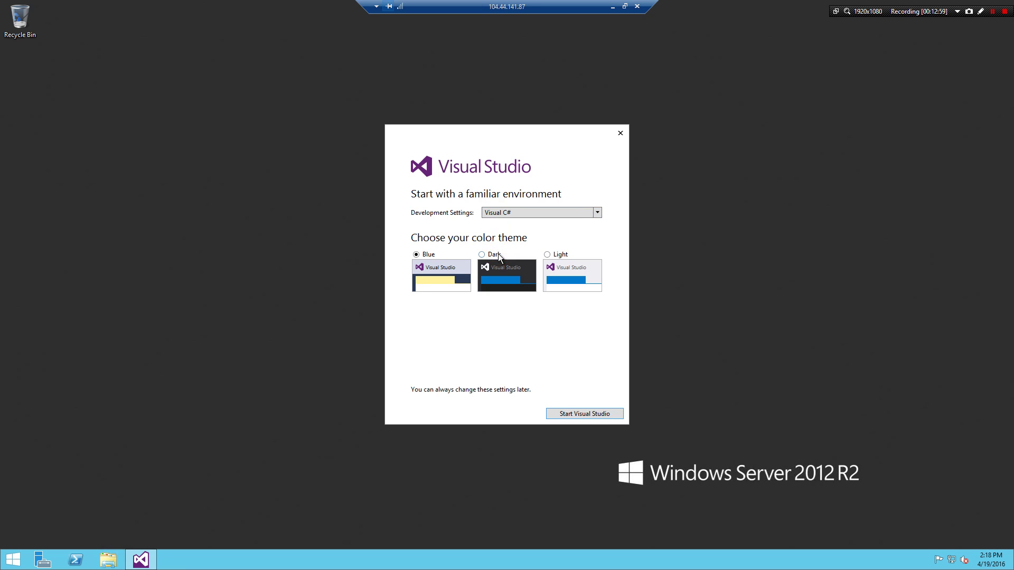
{"action": "left_click", "coordinate": [575, 411]}
Pick the Visual C# > Web > ASP.NET Web Application template and name the project TestWebsite
{"action": "left_click", "coordinate": [575, 413]}
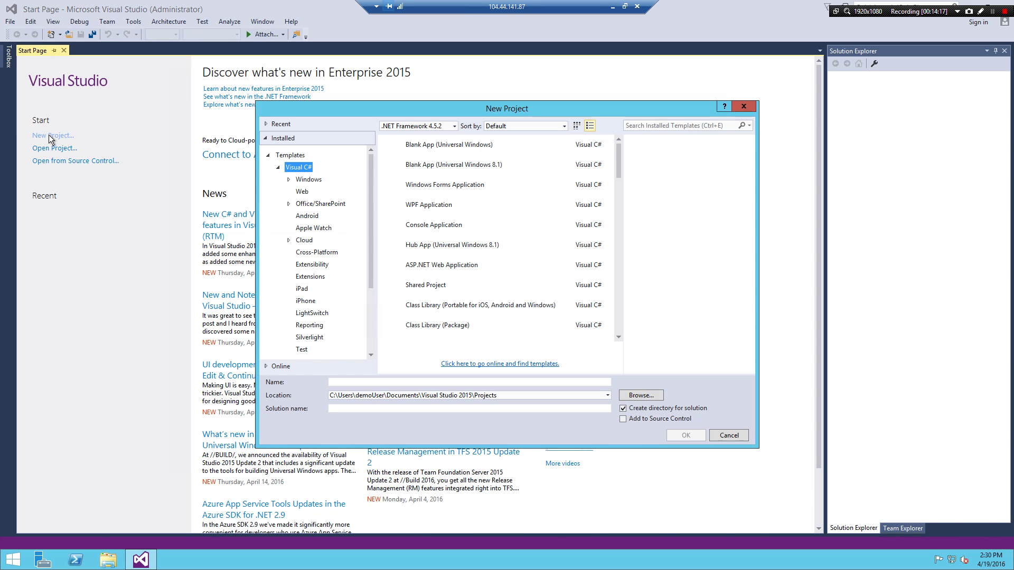
{"action": "left_click", "coordinate": [302, 192]}
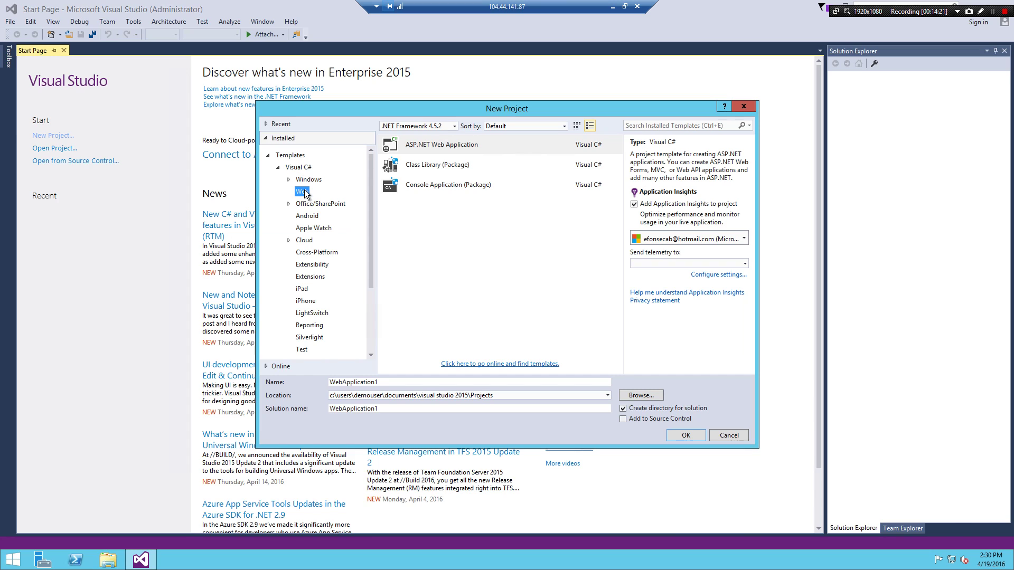
{"action": "left_click", "coordinate": [451, 150]}
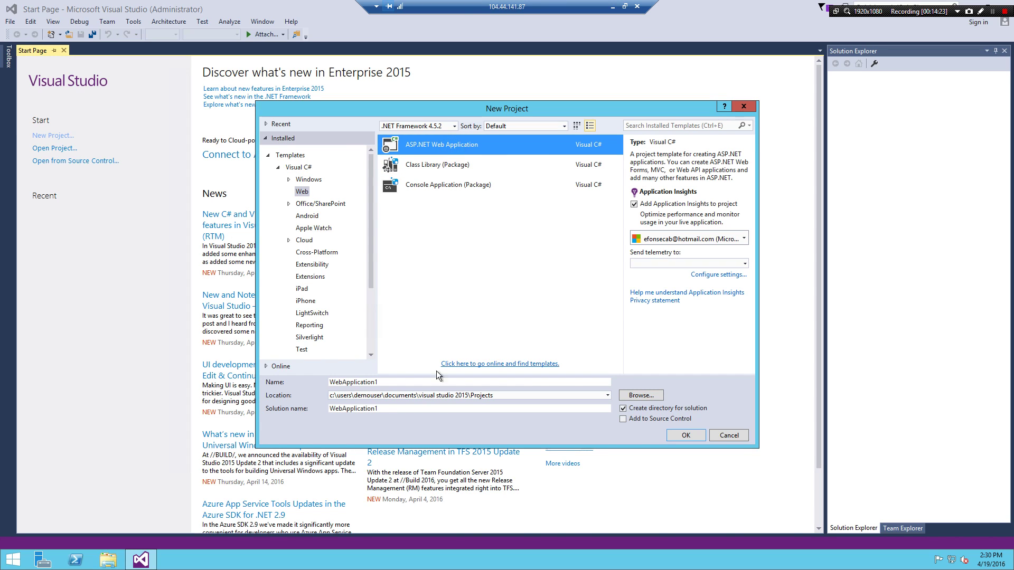
{"action": "double_click", "coordinate": [405, 381]}
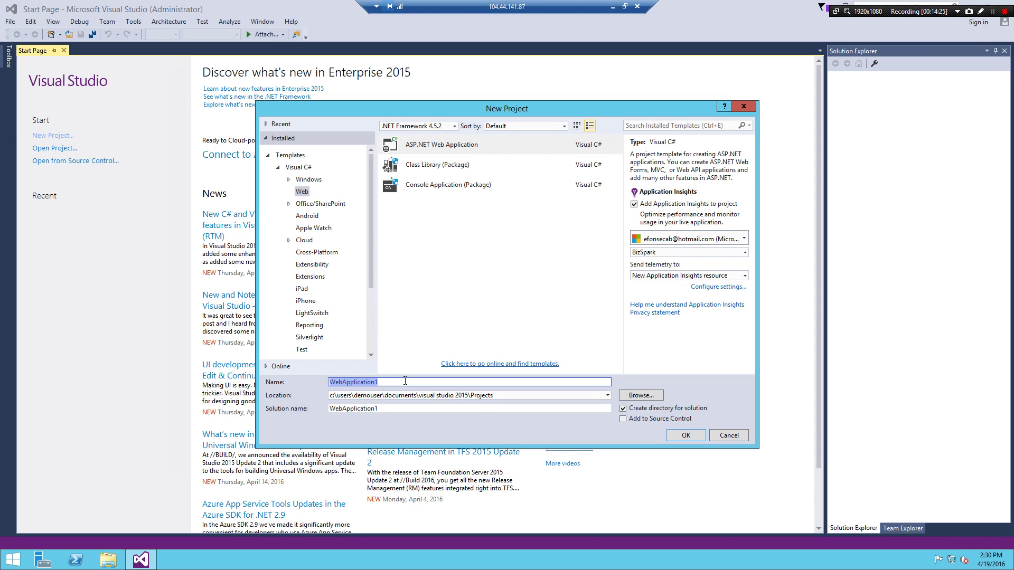
{"action": "type", "text": "TestWebsite"}
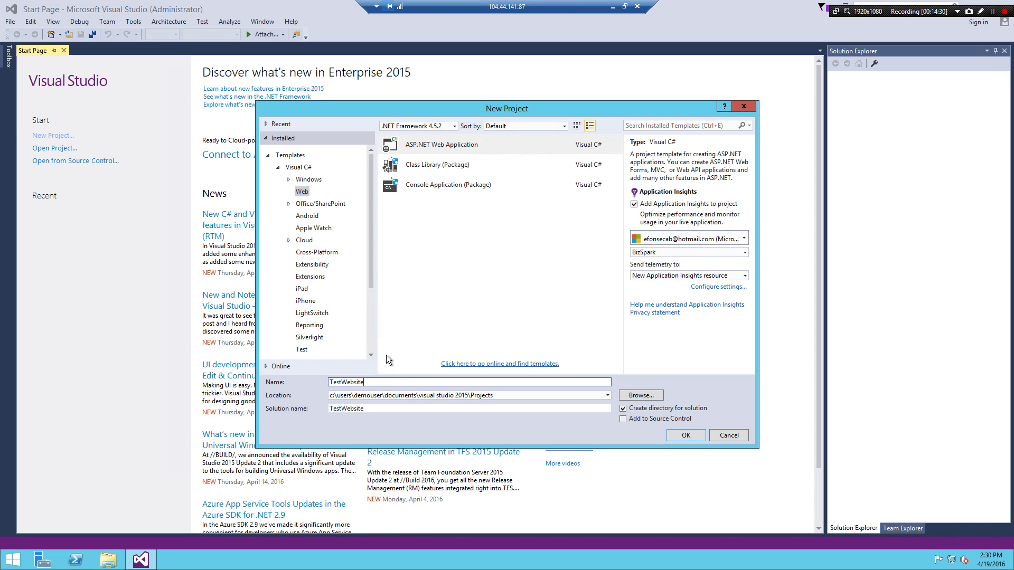
Create TestWebsite from the ASP.NET 5 Web Application template with Host in the cloud unchecked
{"action": "left_click", "coordinate": [674, 435]}
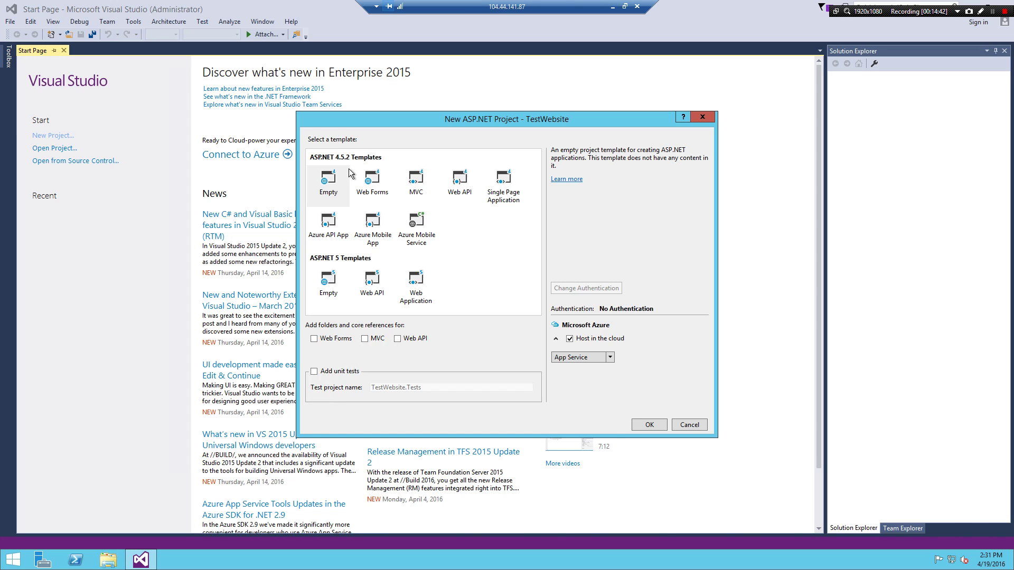
{"action": "left_click", "coordinate": [366, 191]}
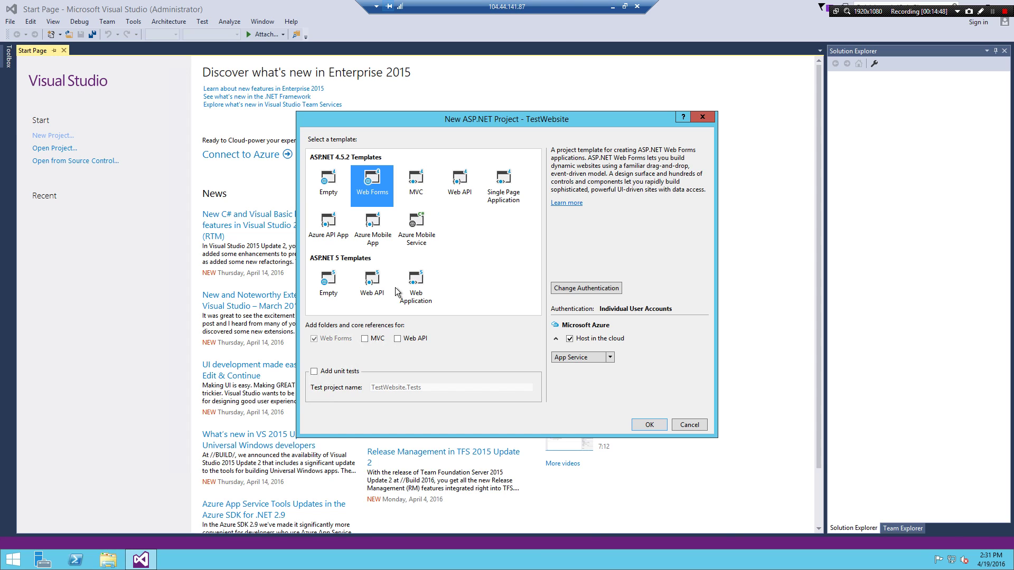
{"action": "left_click", "coordinate": [418, 286]}
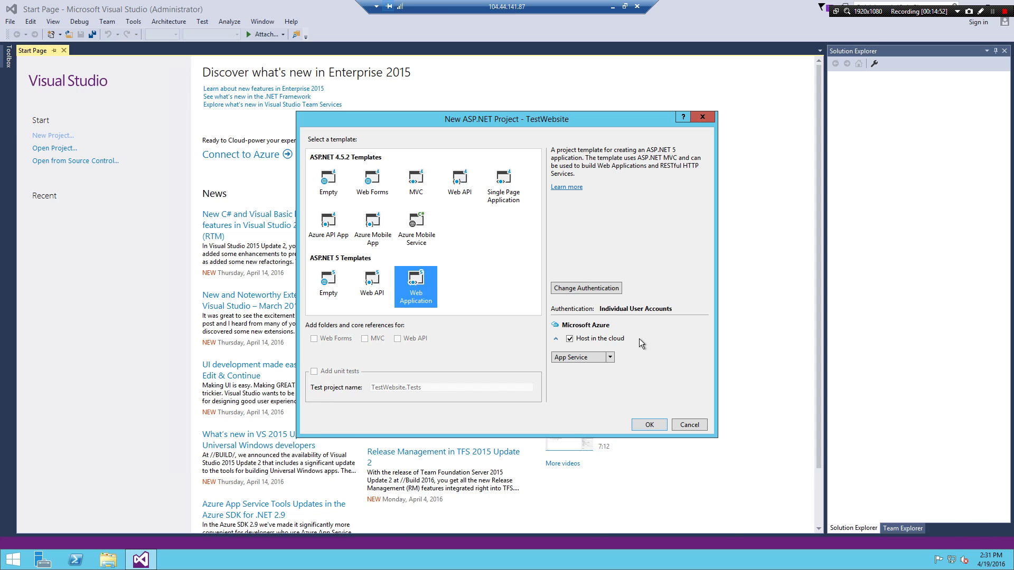
{"action": "left_click", "coordinate": [568, 339]}
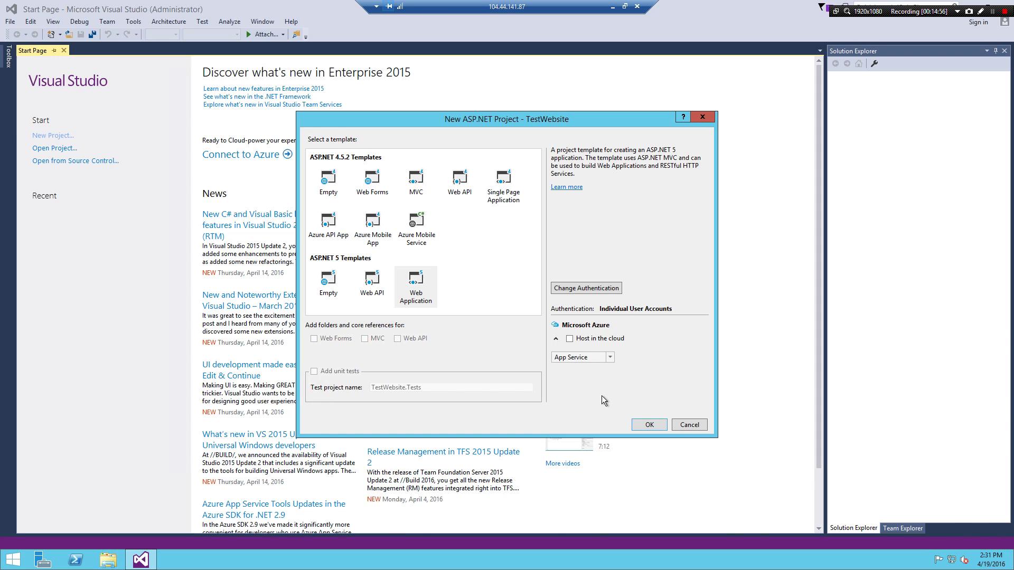
{"action": "left_click", "coordinate": [651, 423]}
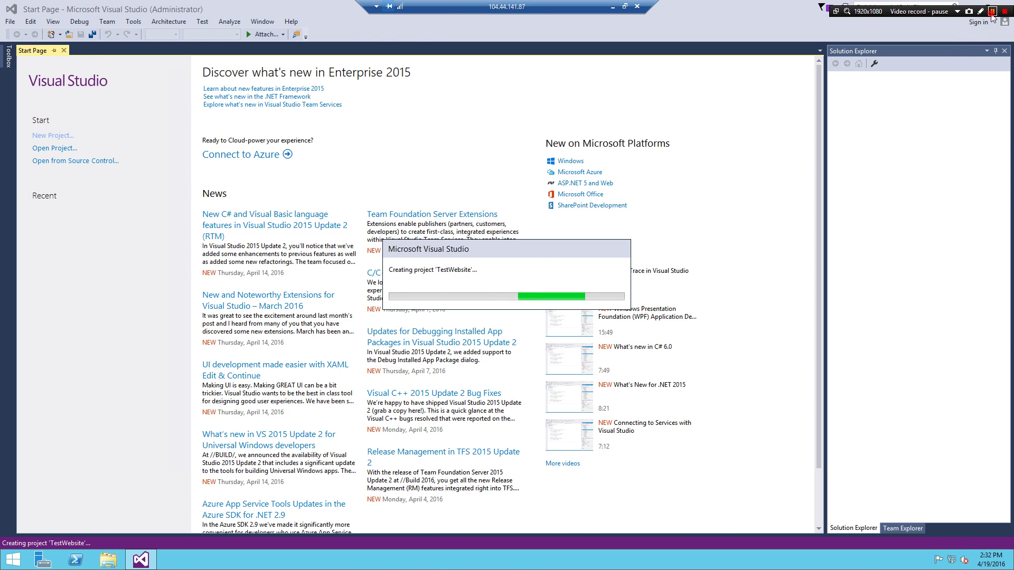
Wait for Visual Studio to finish creating the TestWebsite project
{"action": "left_click", "coordinate": [992, 14]}
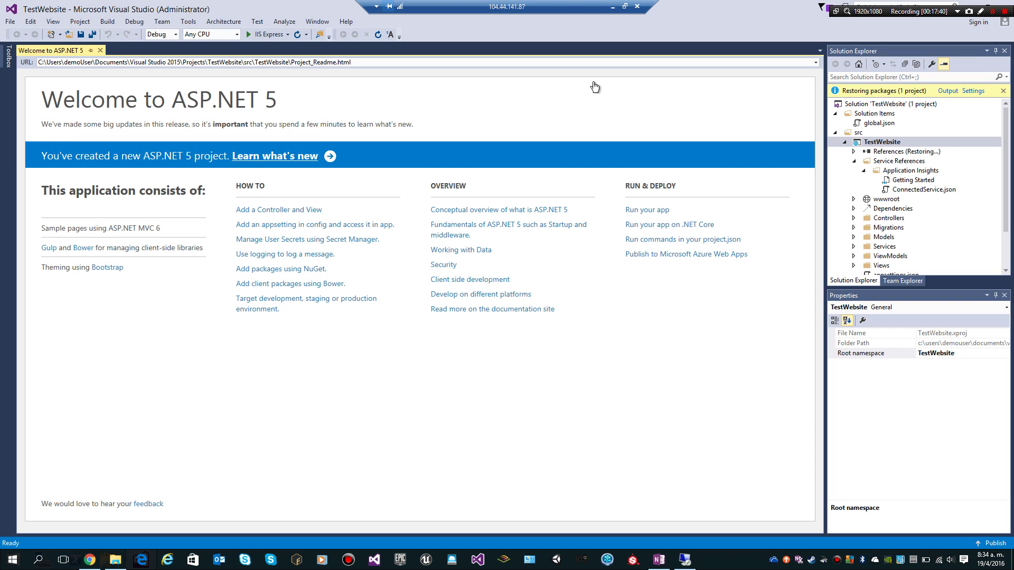
Select global.json and expand, then collapse, the DNX Core 5.0 package references
{"action": "left_click", "coordinate": [858, 123]}
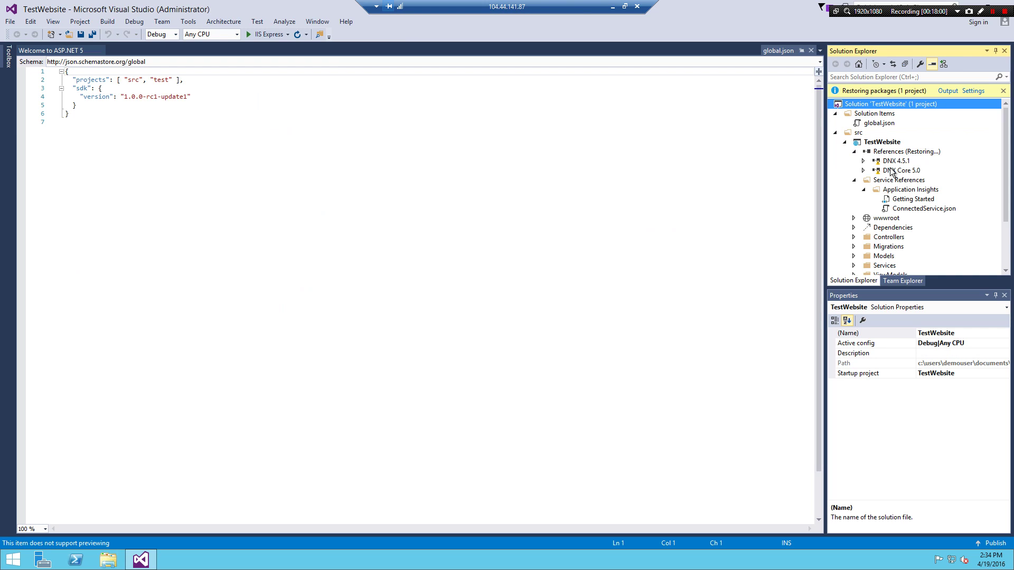
{"action": "left_click", "coordinate": [862, 170]}
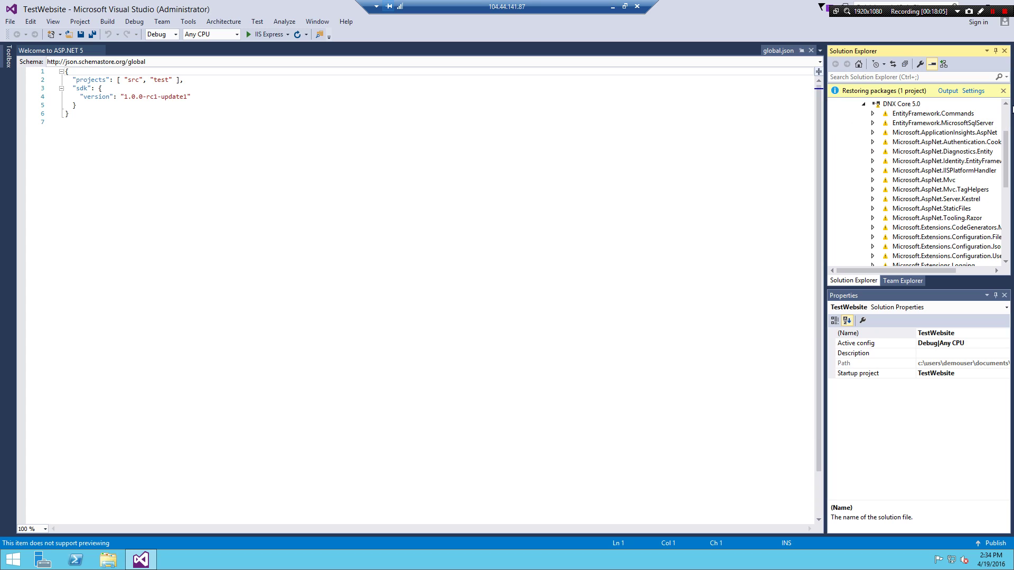
{"action": "left_click", "coordinate": [1005, 104]}
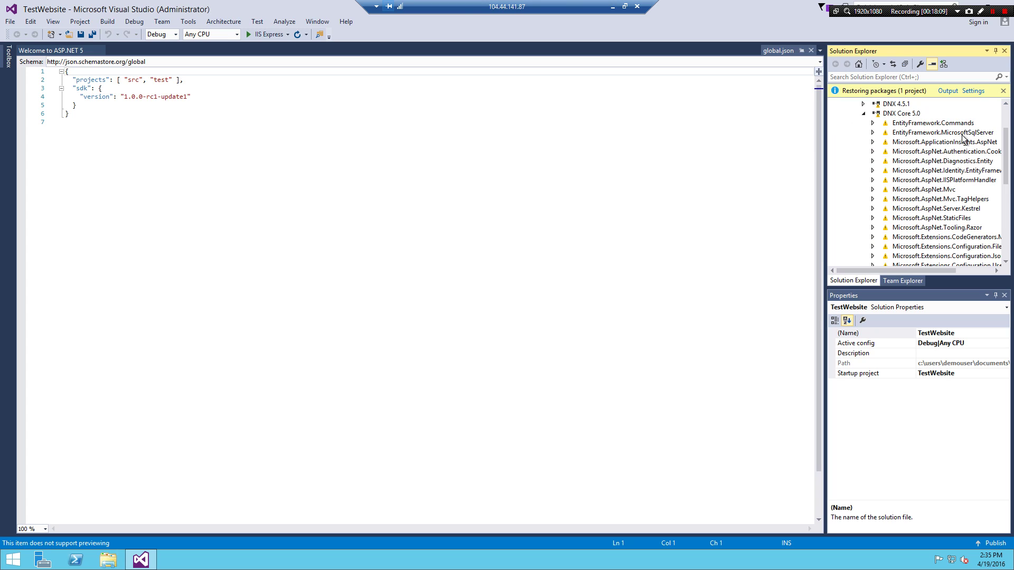
{"action": "left_click", "coordinate": [863, 113]}
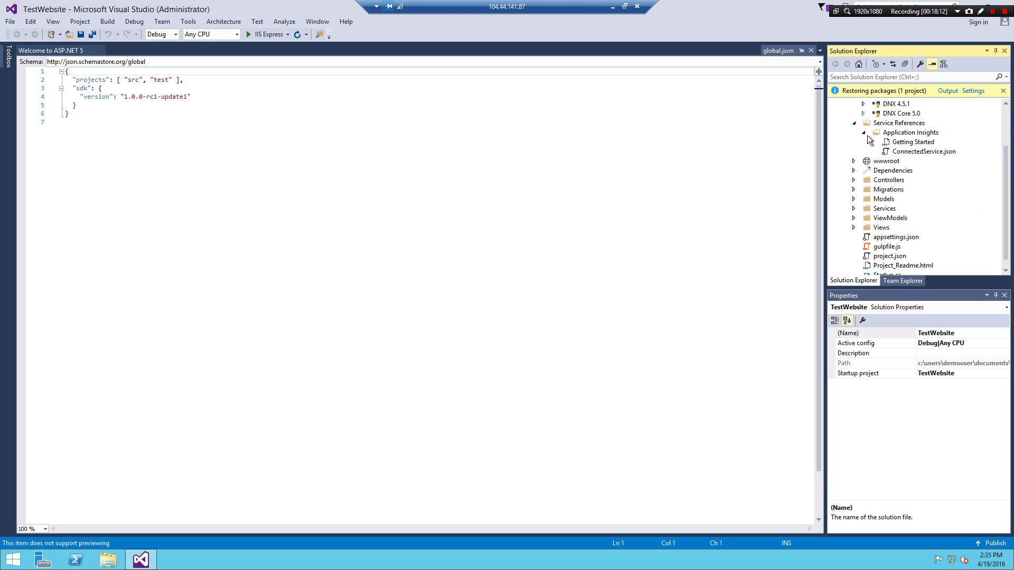
{"action": "scroll", "coordinate": [1008, 137], "scroll_direction": "up", "scroll_amount": 2}
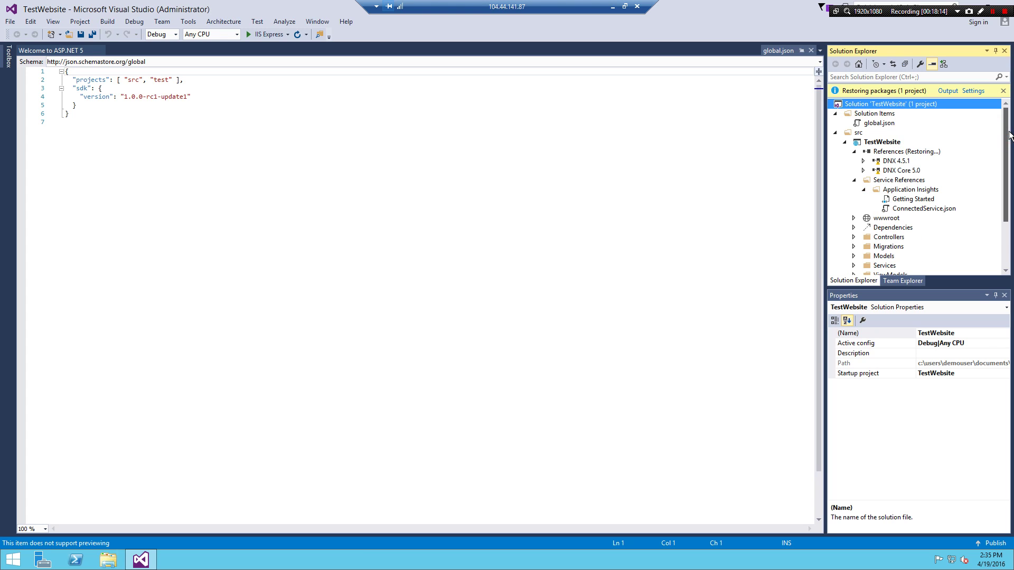
Show the package restore output, collapse Service References, and select project.json in Solution Explorer
{"action": "left_click", "coordinate": [948, 91]}
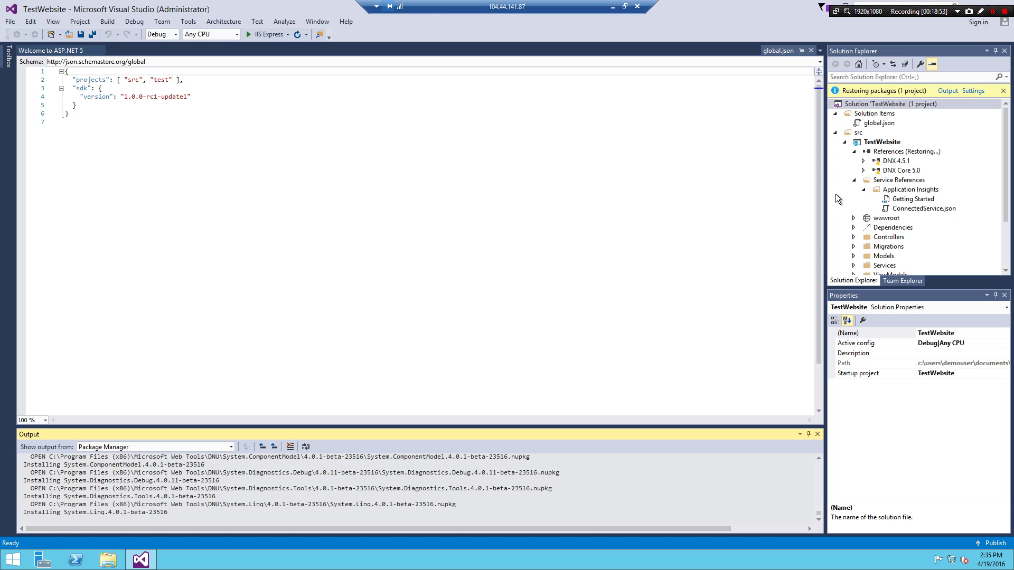
{"action": "left_click", "coordinate": [853, 180]}
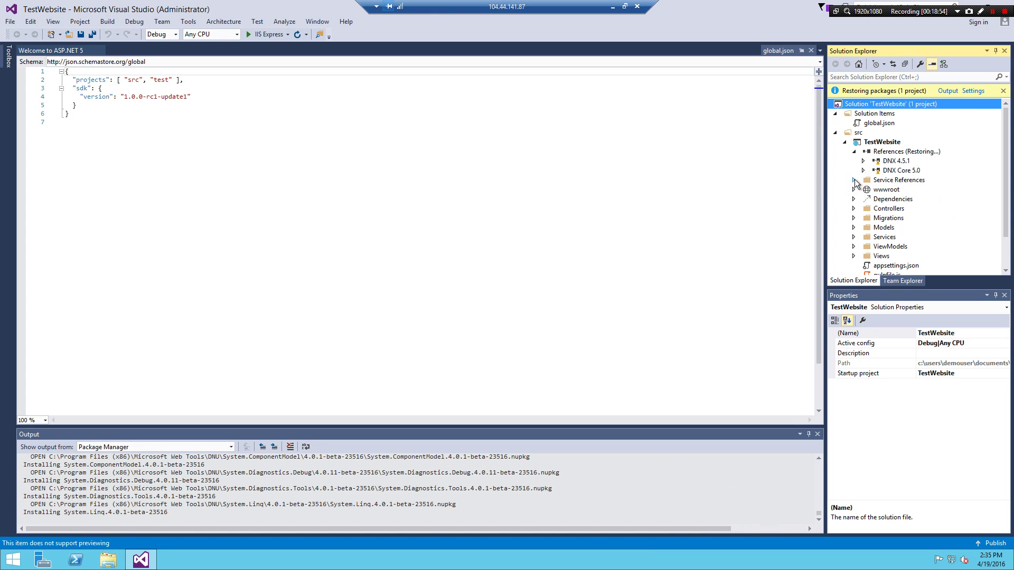
{"action": "left_click", "coordinate": [1006, 250]}
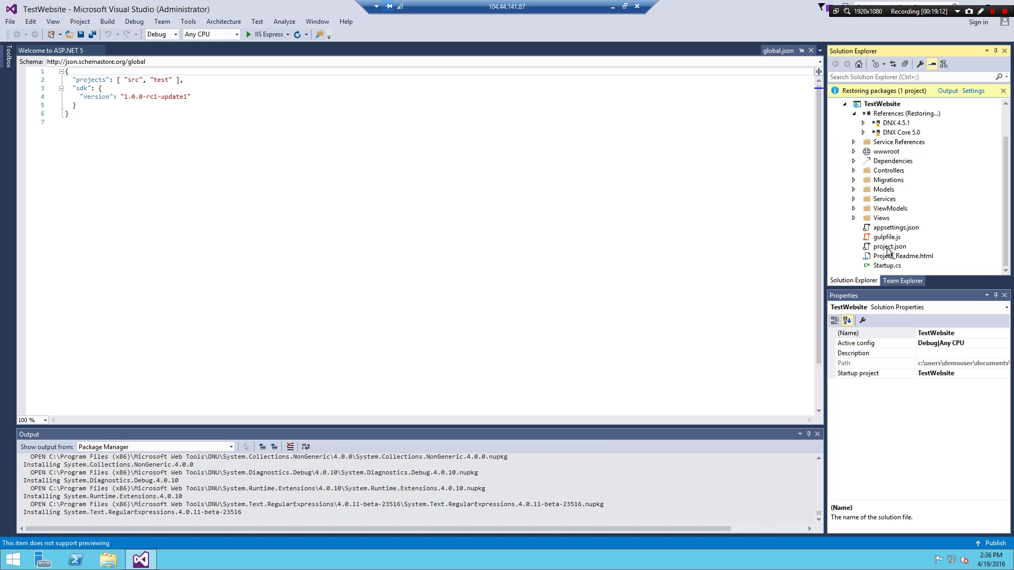
{"action": "left_click", "coordinate": [887, 248]}
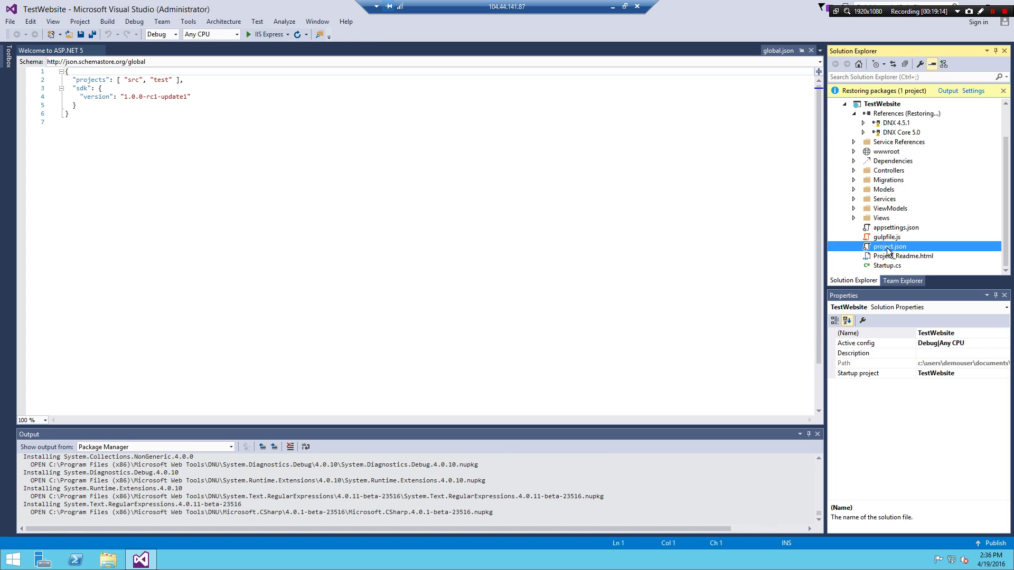
Open project.json in the editor once restore finishes, then bring up the Build menu
{"action": "double_click", "coordinate": [887, 248]}
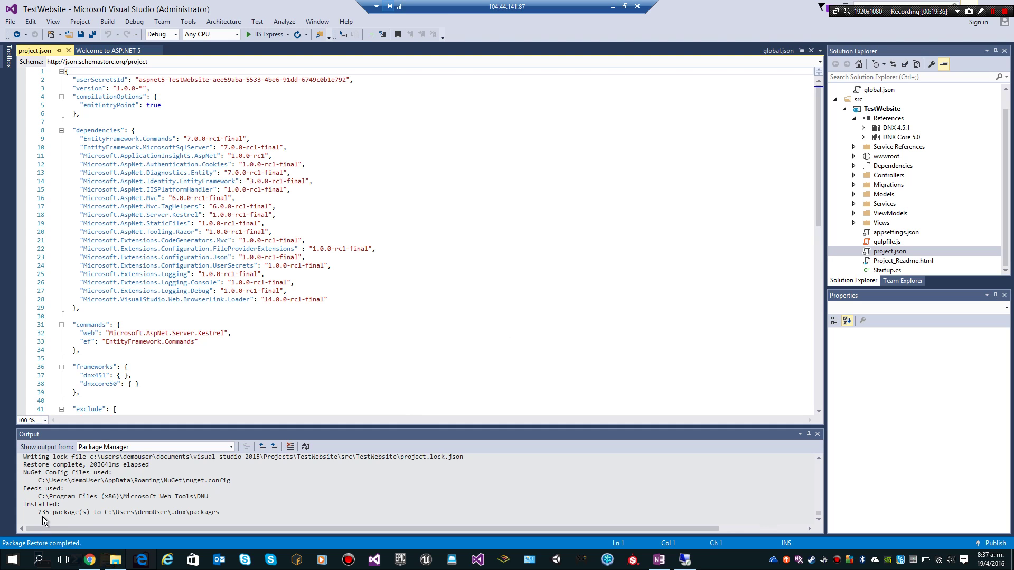
{"action": "left_click", "coordinate": [252, 189]}
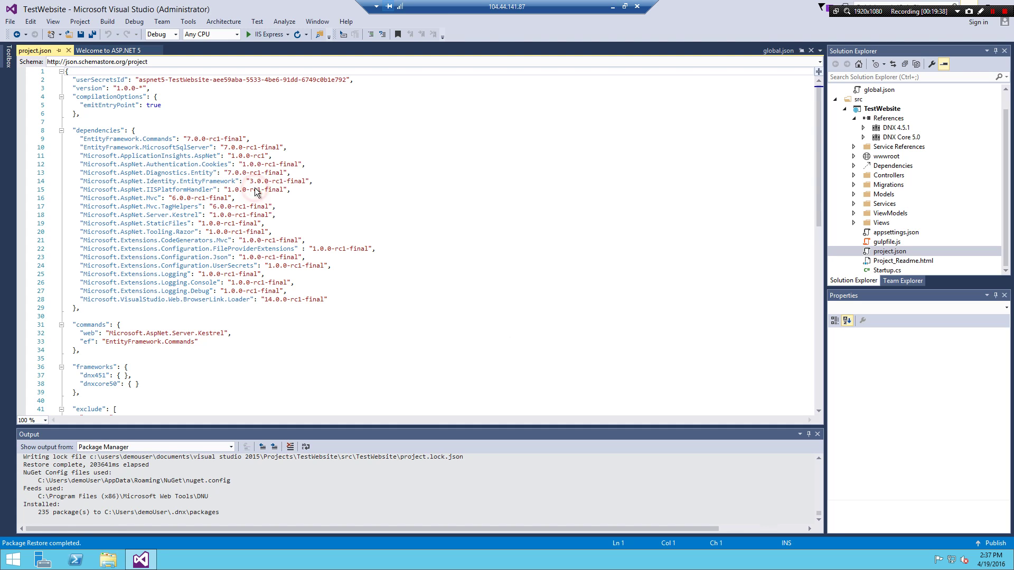
{"action": "left_click", "coordinate": [107, 22]}
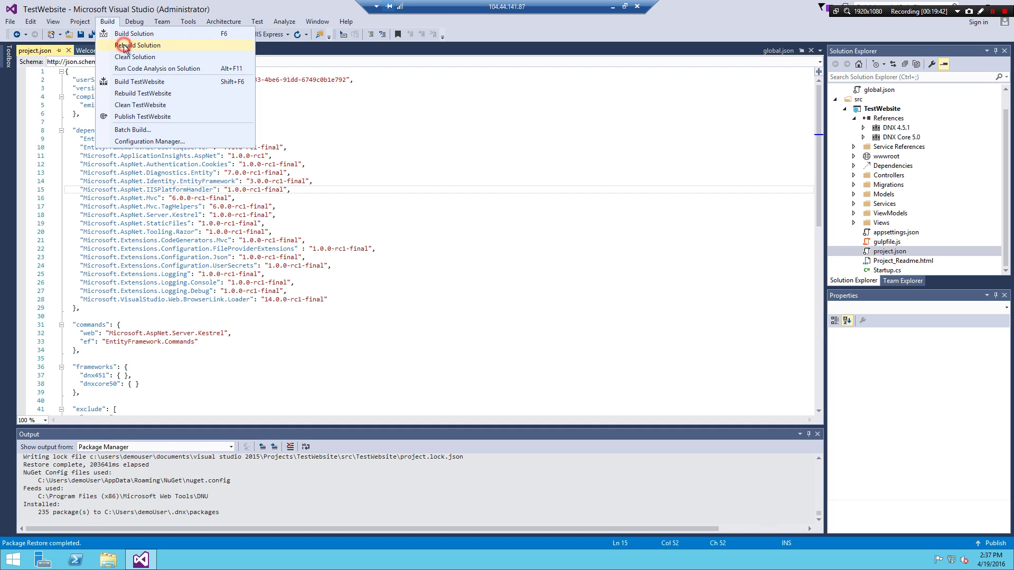
Rebuild the TestWebsite solution and confirm the output shows 1 succeeded, 0 failed
{"action": "left_click", "coordinate": [126, 48]}
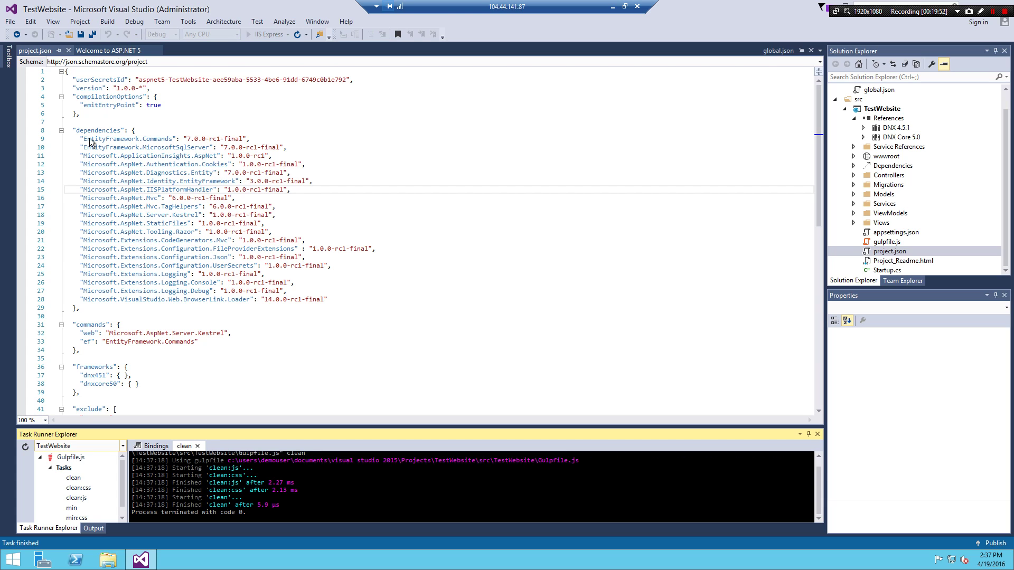
{"action": "left_click", "coordinate": [96, 528]}
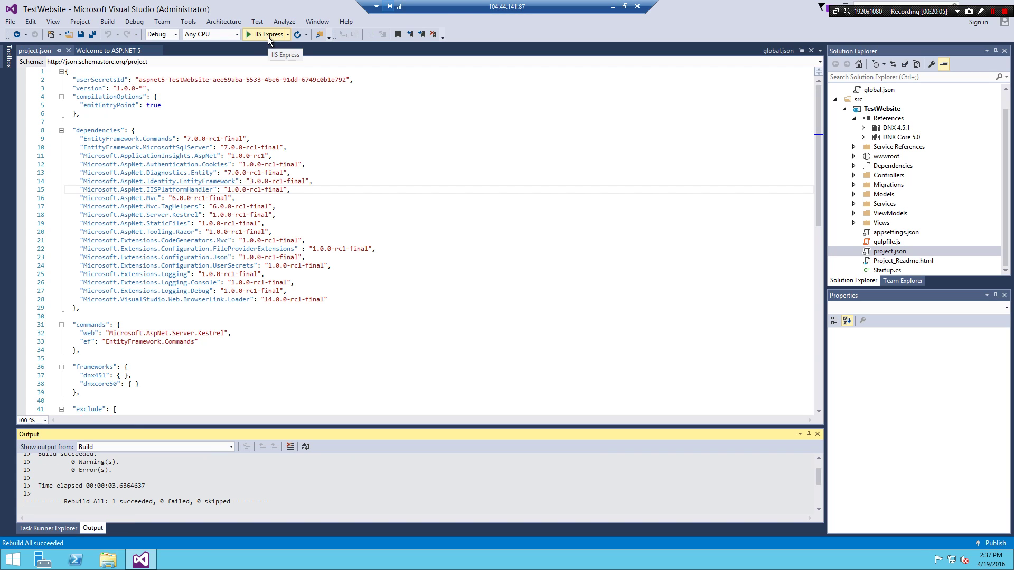
Attempt to run the site in IIS Express, dismiss the DNX process-id error, and select TestWebsite
{"action": "left_click", "coordinate": [268, 36]}
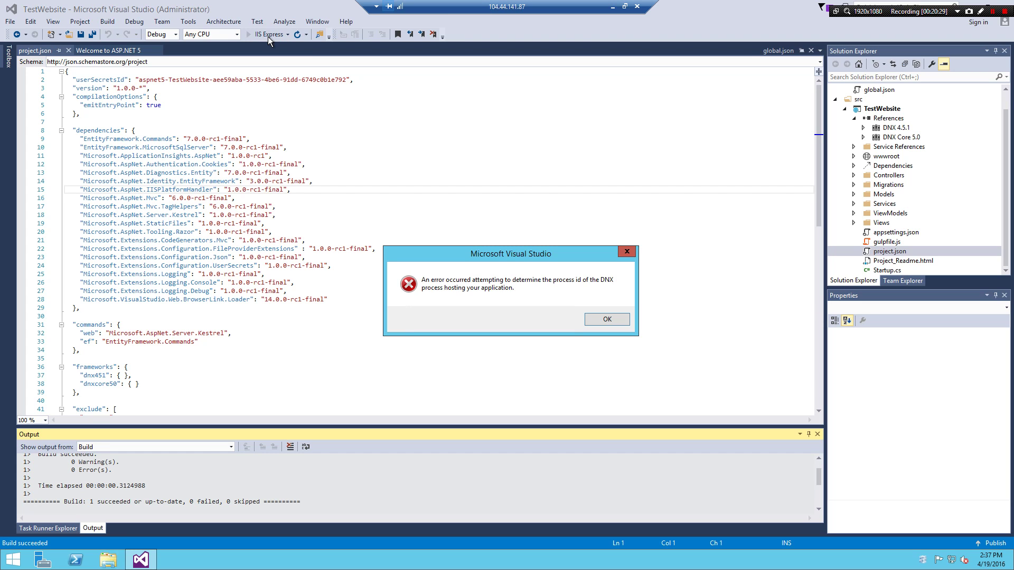
{"action": "left_click", "coordinate": [593, 323]}
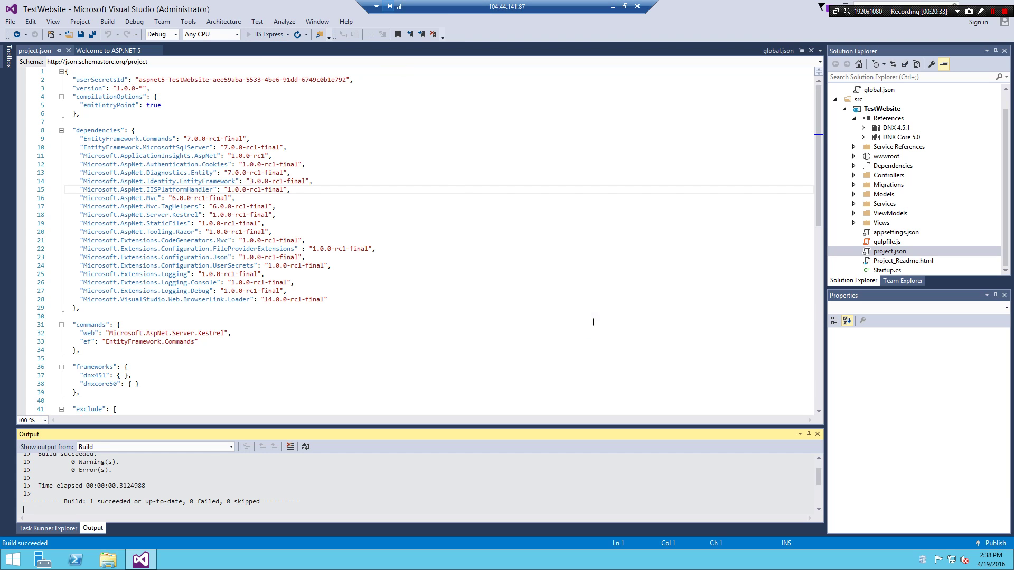
{"action": "left_click", "coordinate": [288, 36]}
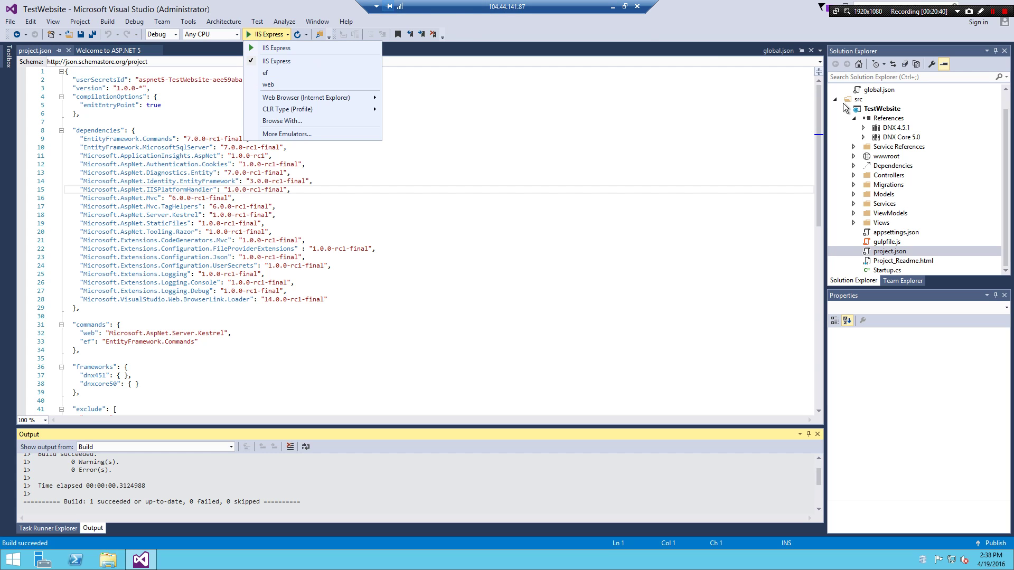
{"action": "left_click", "coordinate": [879, 110]}
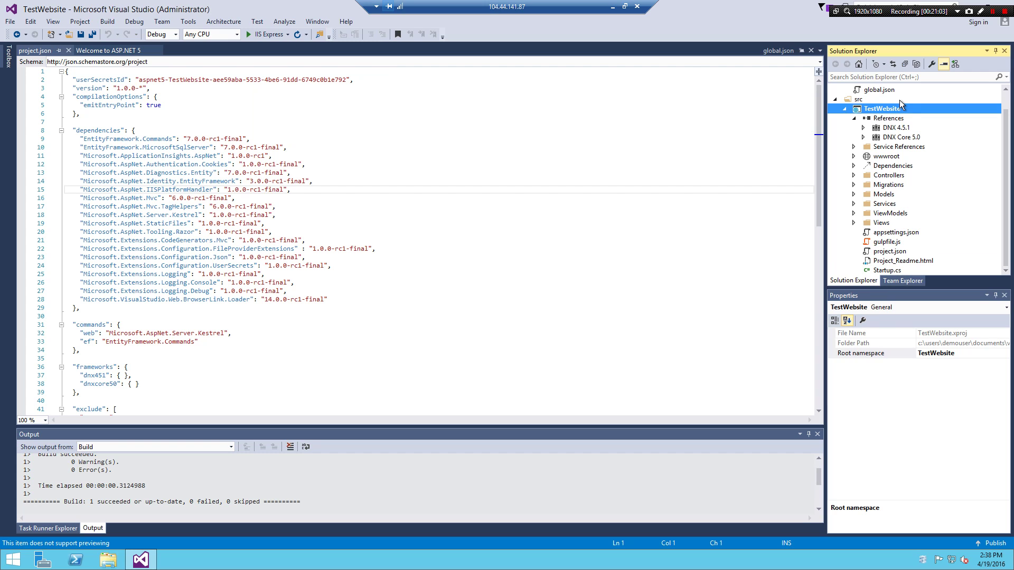
{"action": "right_click", "coordinate": [885, 109]}
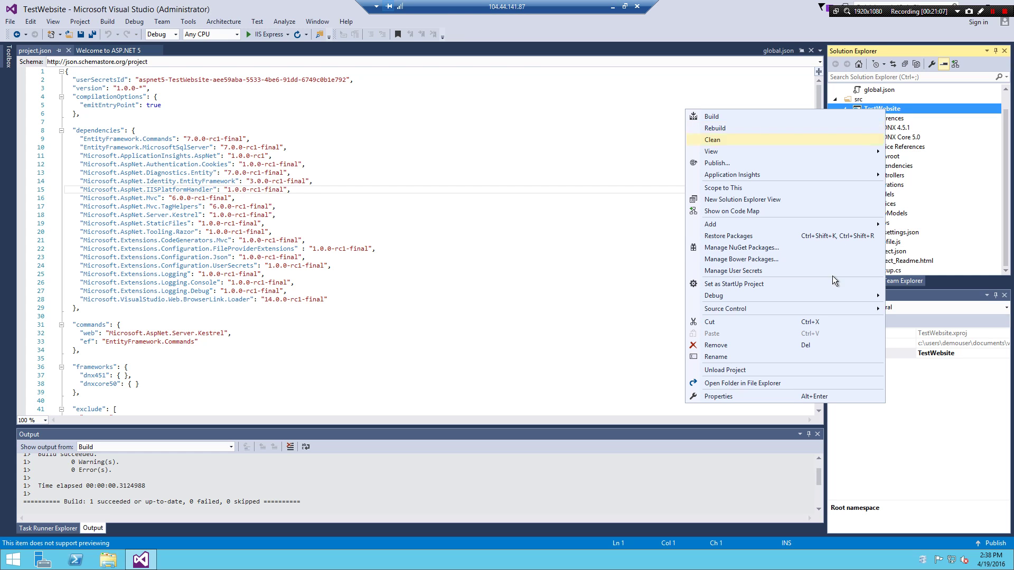
{"action": "left_click", "coordinate": [775, 396]}
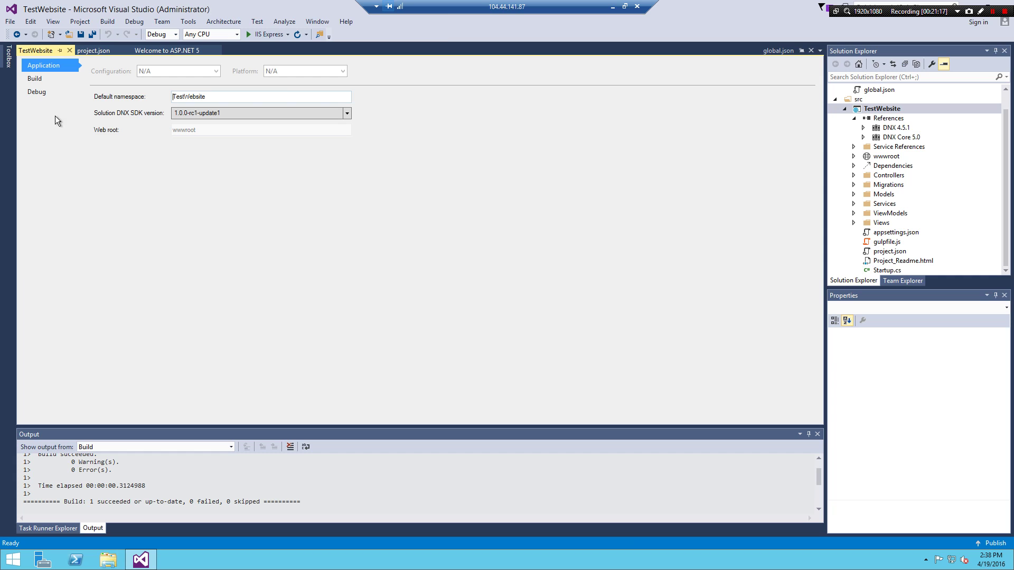
{"action": "left_click", "coordinate": [30, 78]}
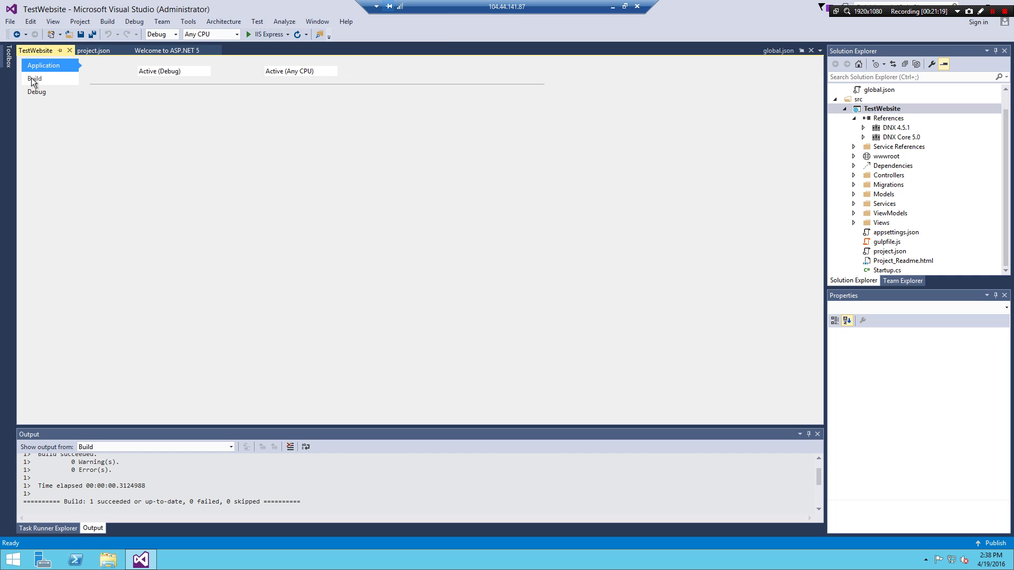
{"action": "left_click", "coordinate": [69, 51]}
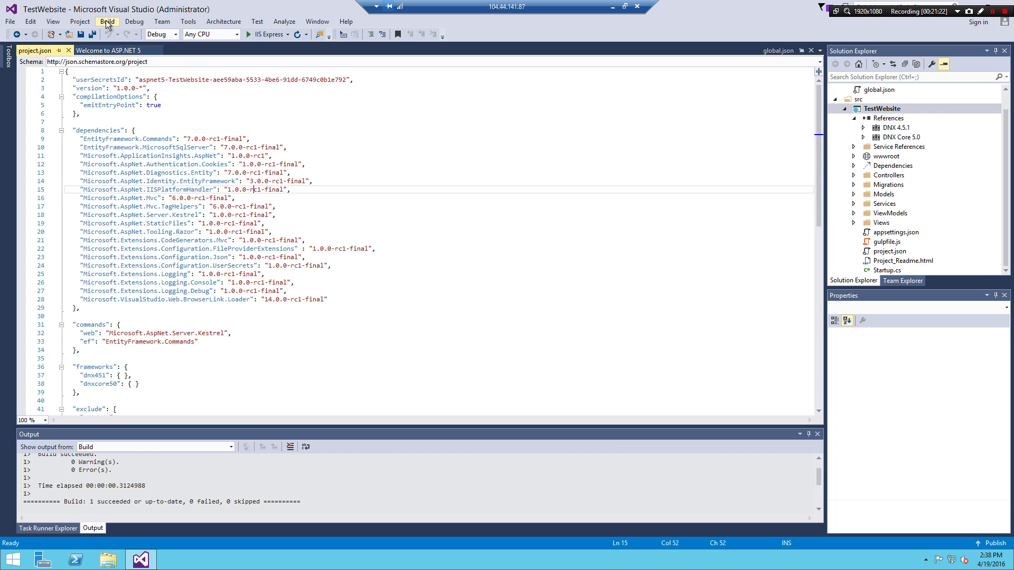
Rebuild the TestWebsite solution and run it in IIS Express at localhost:1249
{"action": "left_click", "coordinate": [106, 22]}
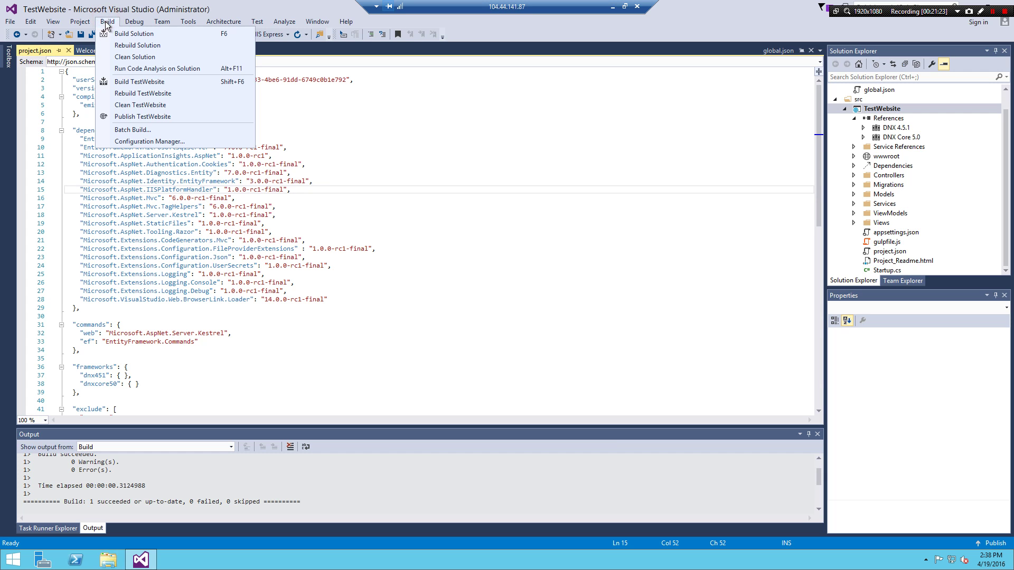
{"action": "left_click", "coordinate": [118, 45]}
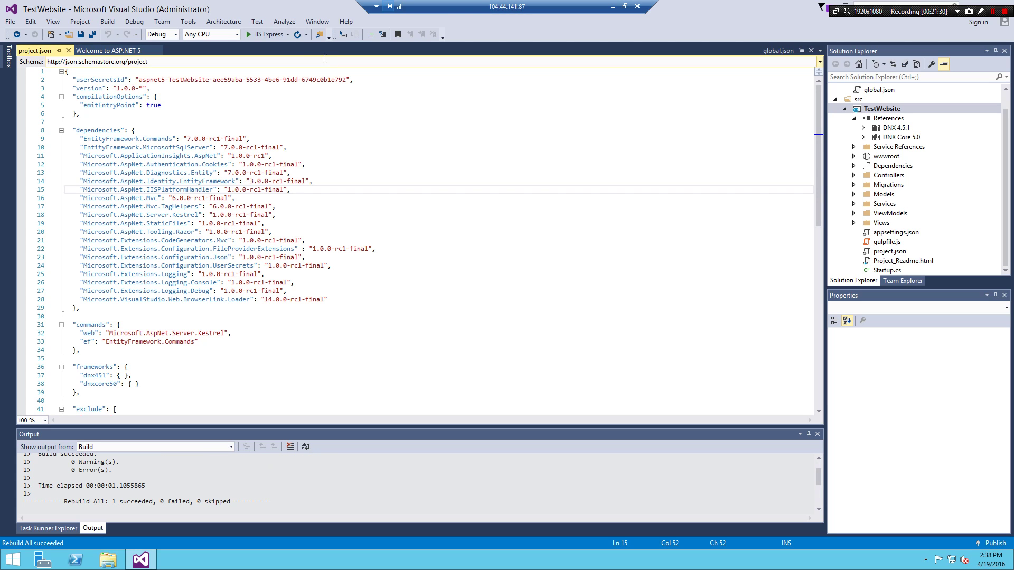
{"action": "left_click", "coordinate": [274, 36]}
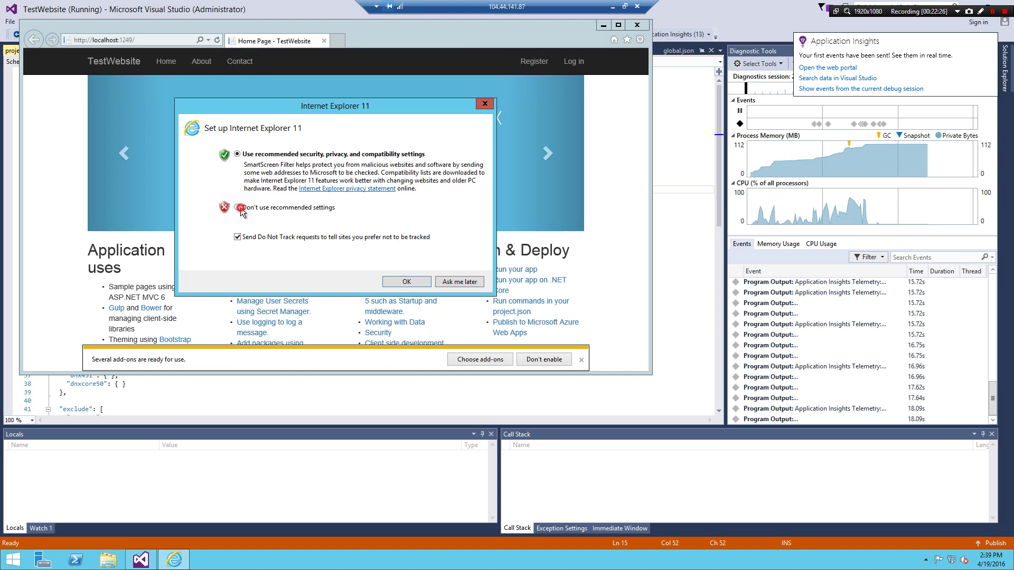
Decline Internet Explorer's recommended settings, close the TestWebsite browser window, and stop debugging
{"action": "left_click", "coordinate": [245, 211]}
{"action": "left_click", "coordinate": [405, 281]}
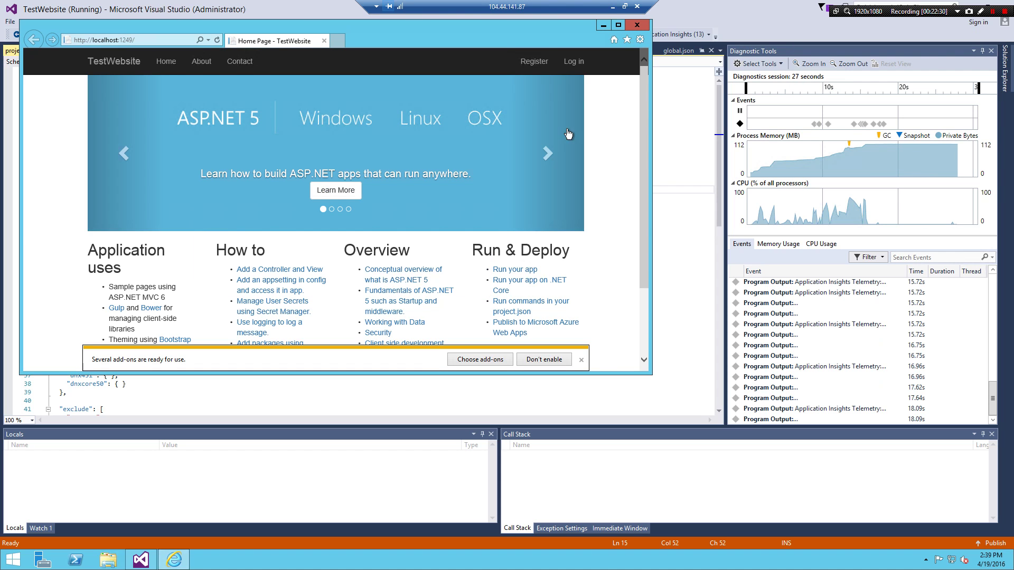
{"action": "left_click", "coordinate": [637, 25]}
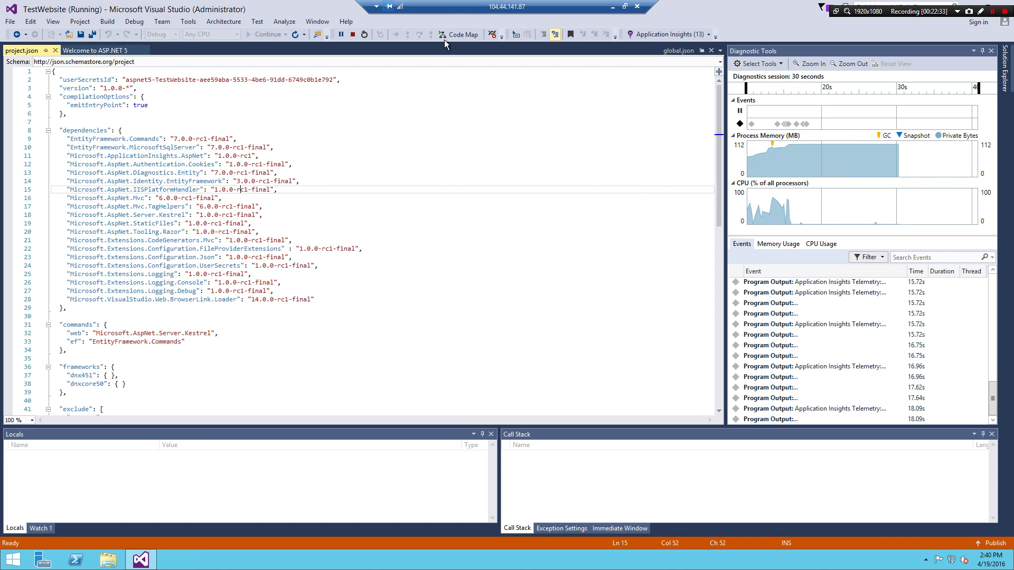
{"action": "left_click", "coordinate": [352, 35]}
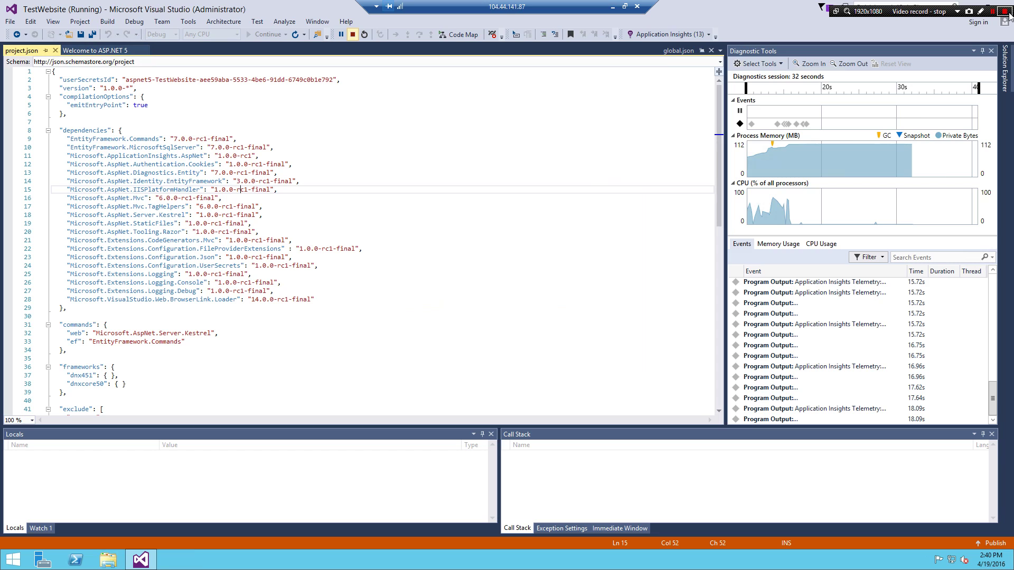